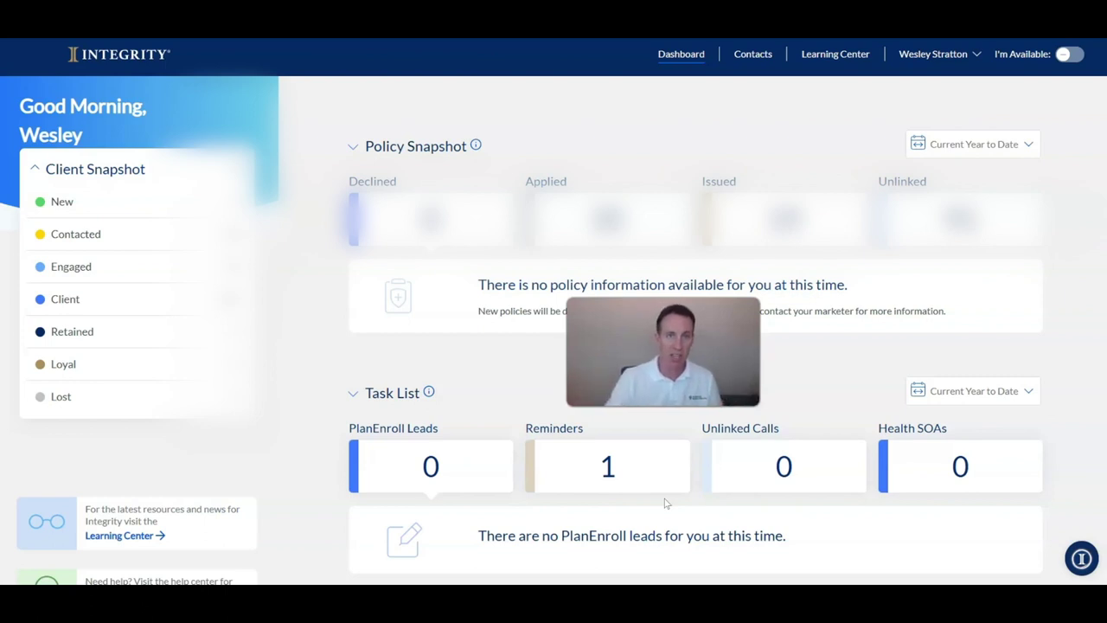
- Look over the policy snapshot, task list and recent activity sections of the dashboard
{"action": "scroll", "coordinate": [665, 504], "scroll_direction": "down", "scroll_amount": 2}
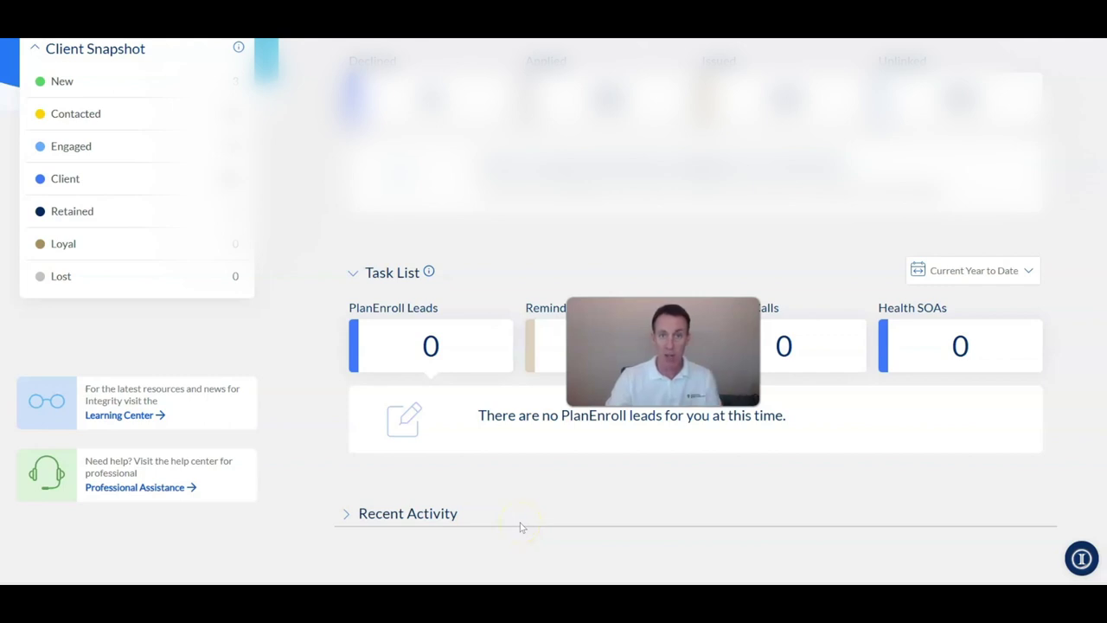
{"action": "scroll", "coordinate": [526, 453], "scroll_direction": "up", "scroll_amount": 2}
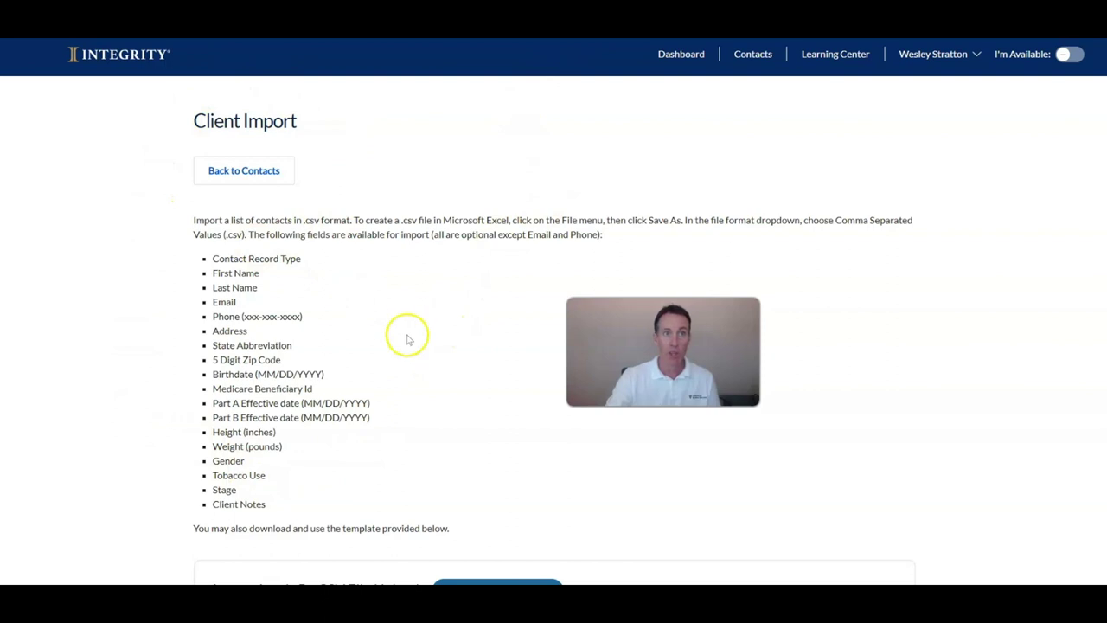
- Review the client import page with its CSV template download, and the blank contact details form
{"action": "scroll", "coordinate": [384, 309], "scroll_direction": "down", "scroll_amount": 3}
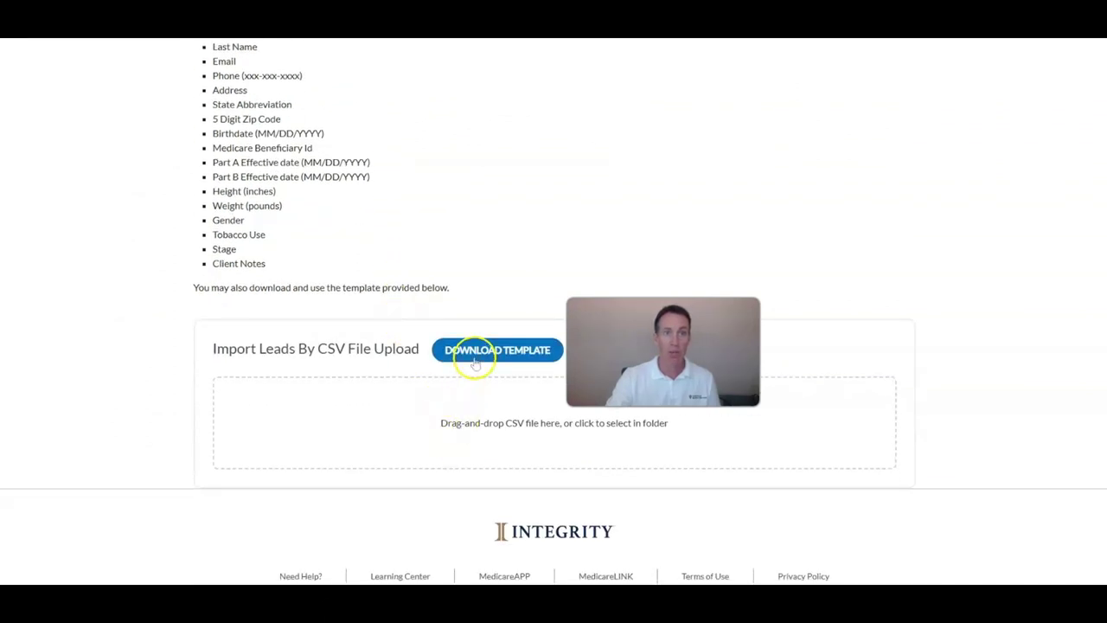
{"action": "scroll", "coordinate": [949, 323], "scroll_direction": "up", "scroll_amount": 3}
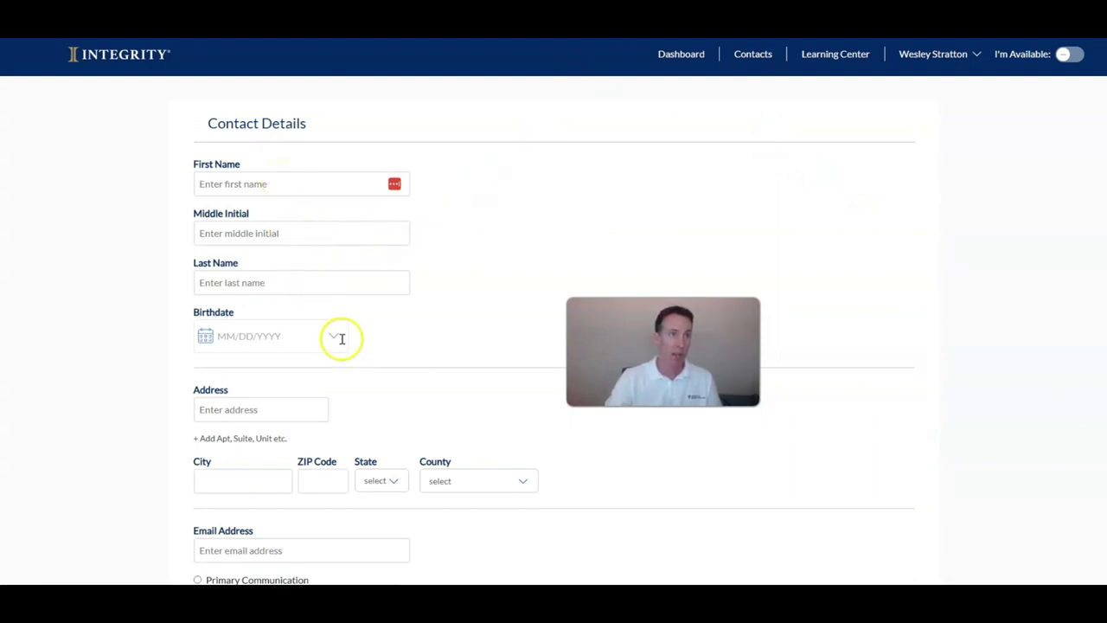
{"action": "scroll", "coordinate": [381, 350], "scroll_direction": "down", "scroll_amount": 2}
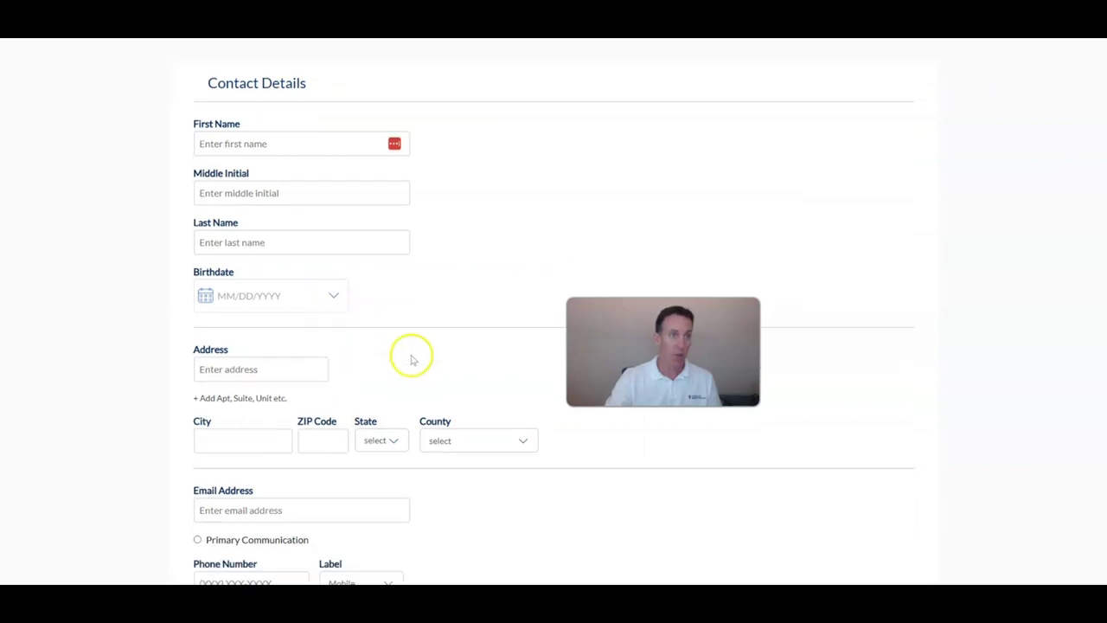
{"action": "scroll", "coordinate": [389, 381], "scroll_direction": "down", "scroll_amount": 5}
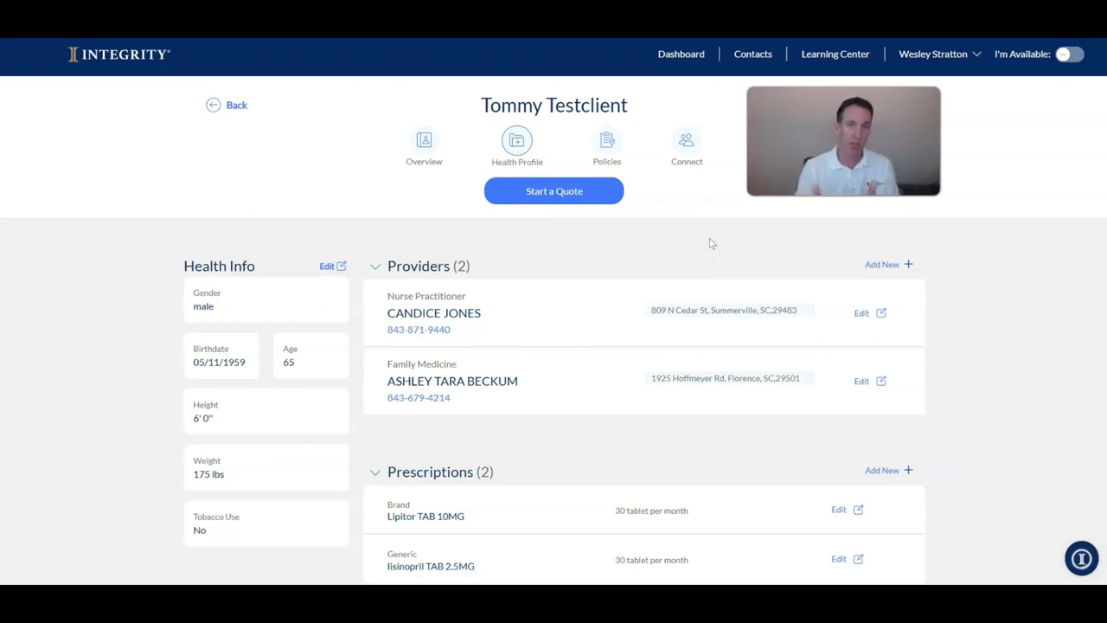
- Prepare a new Scope of Appointment for the test client by text message, and close it without sending
{"action": "left_click", "coordinate": [695, 145]}
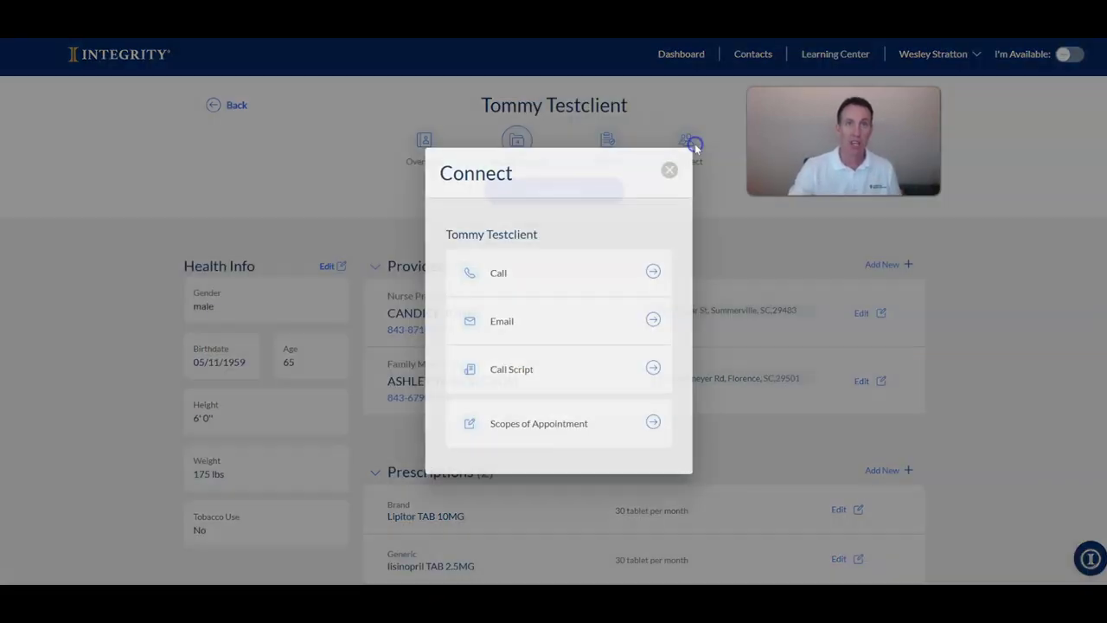
{"action": "left_click", "coordinate": [513, 423]}
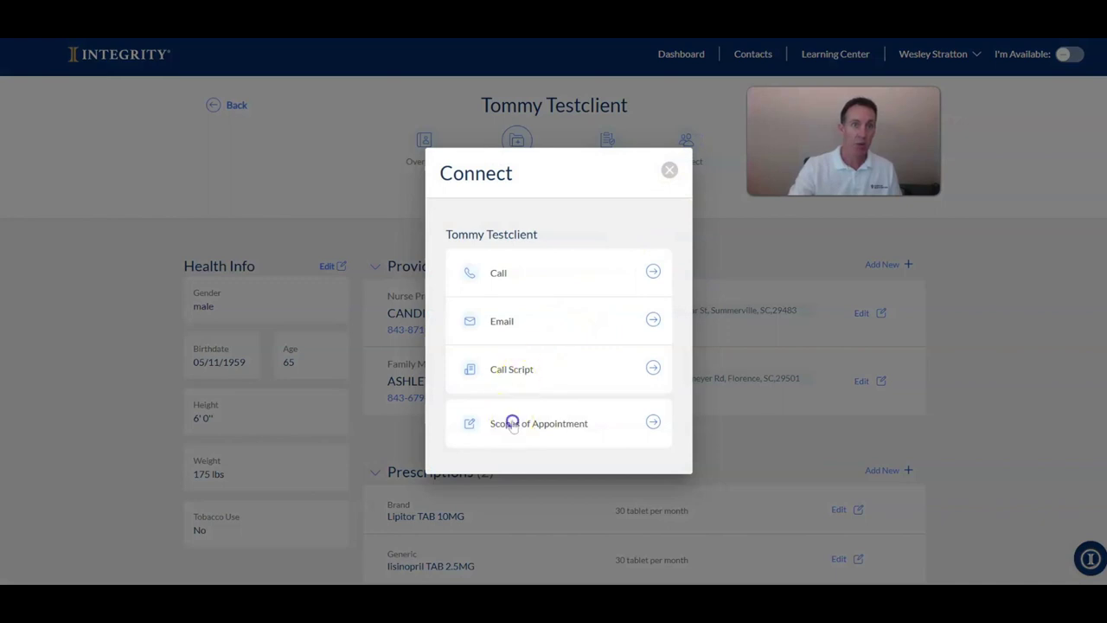
{"action": "left_click", "coordinate": [441, 303]}
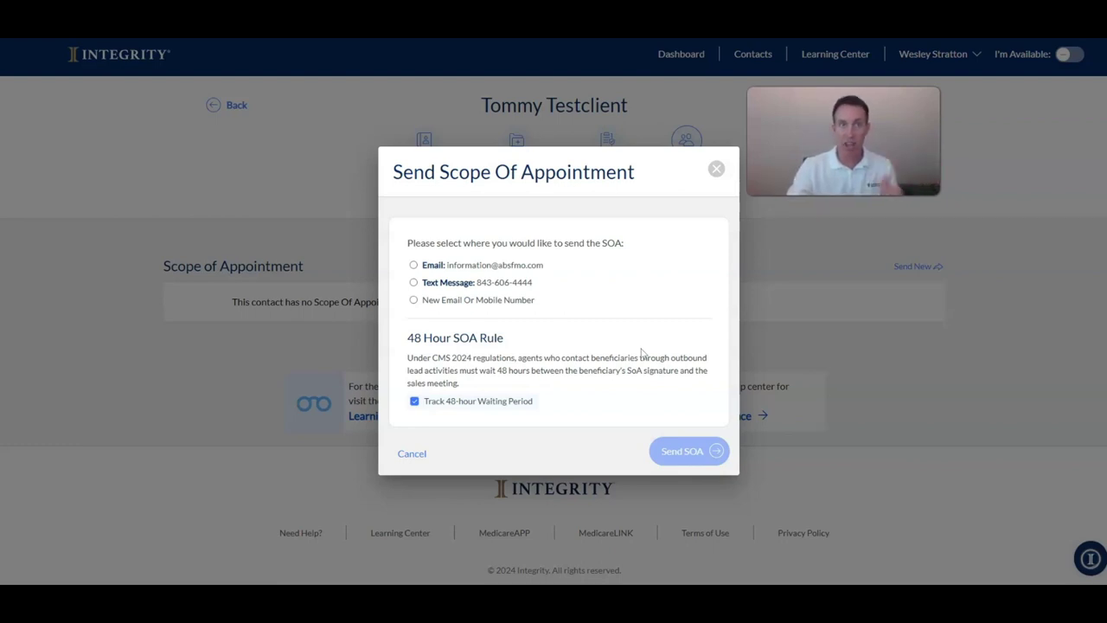
{"action": "left_click", "coordinate": [414, 283]}
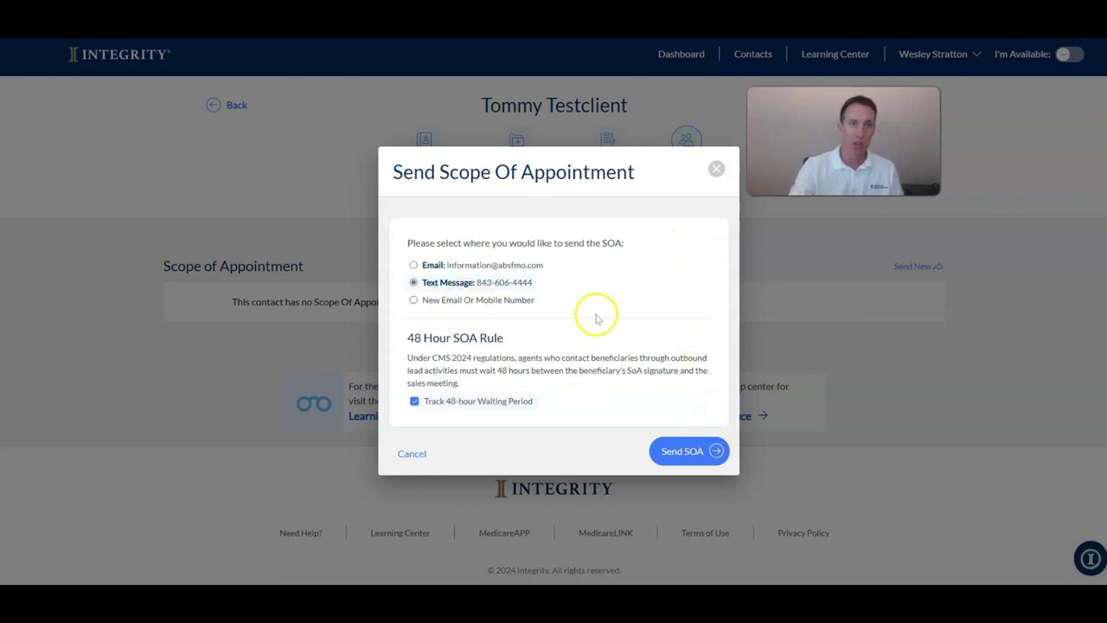
{"action": "left_click", "coordinate": [716, 172]}
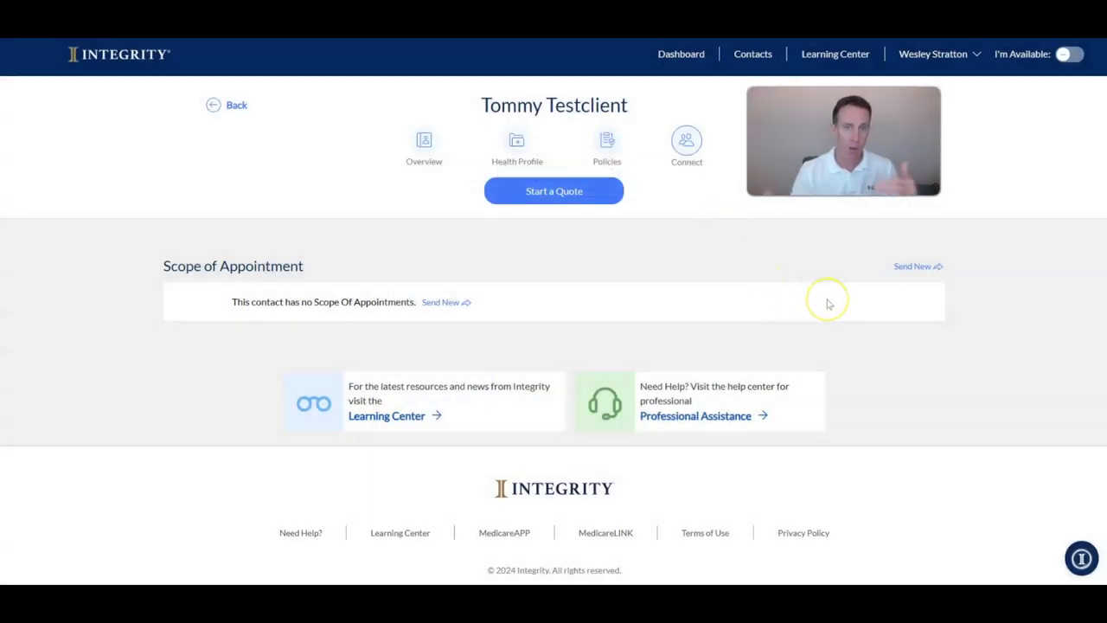
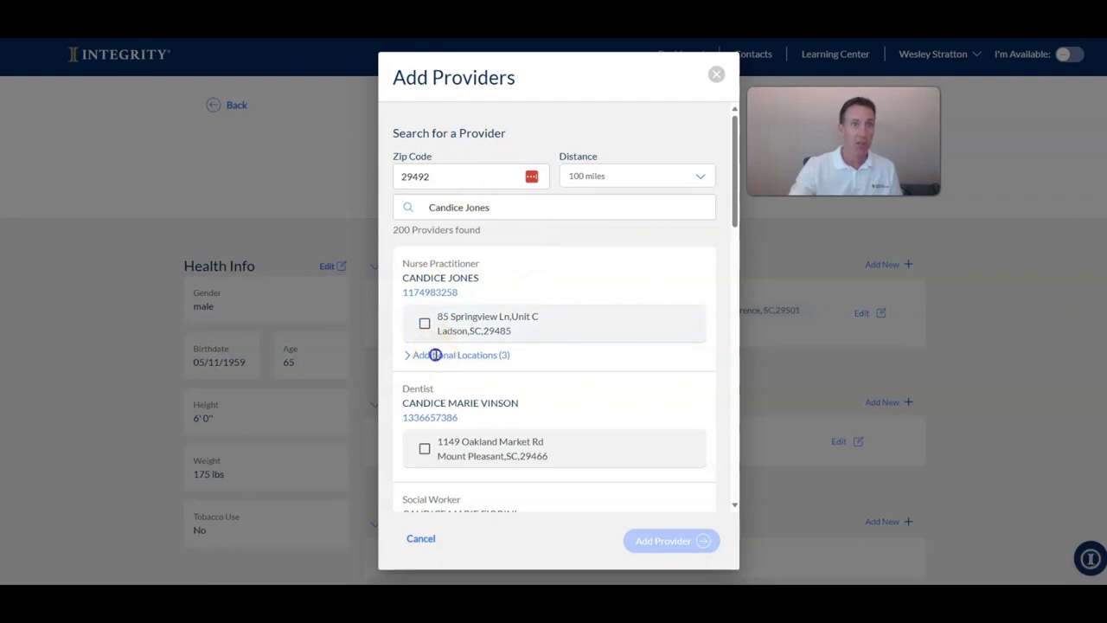
- Add the nurse practitioner from the search results as a provider, using the first of the additional locations
{"action": "left_click", "coordinate": [408, 357]}
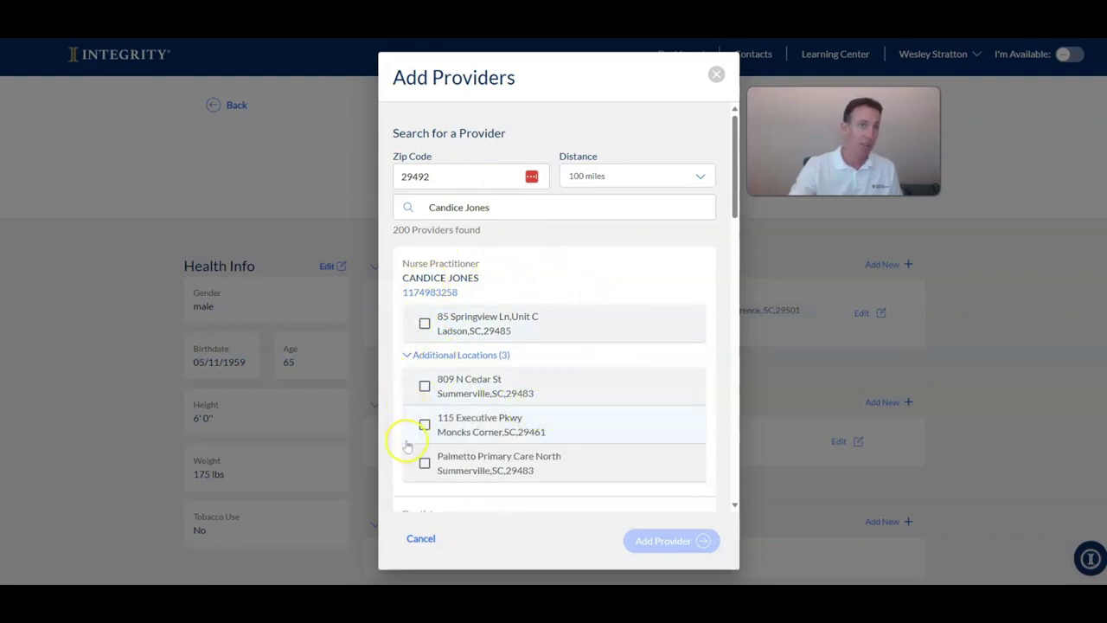
{"action": "left_click", "coordinate": [425, 387]}
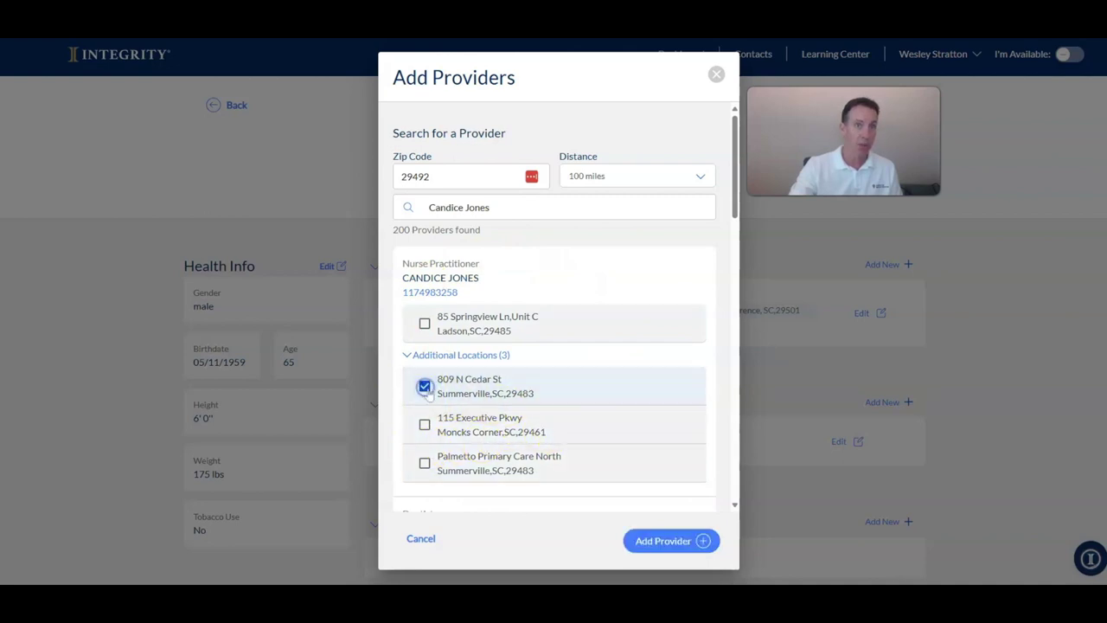
{"action": "left_click", "coordinate": [648, 541]}
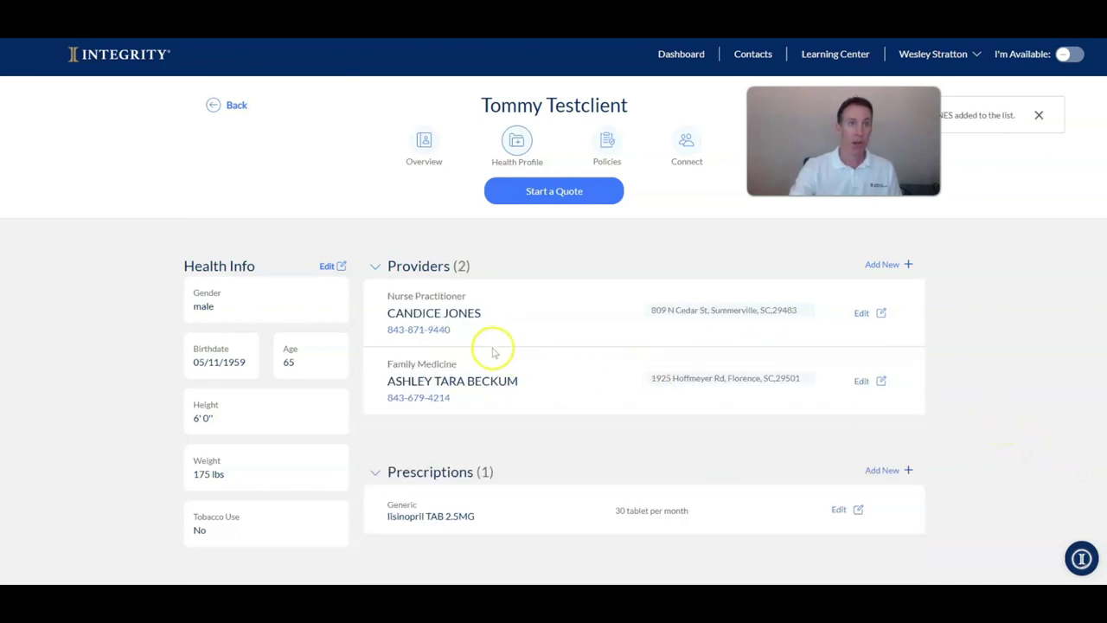
- Add the brand-name prescription Lipitor TAB 10MG to the health profile, at 30 tablets per month
{"action": "scroll", "coordinate": [662, 376], "scroll_direction": "down", "scroll_amount": 2}
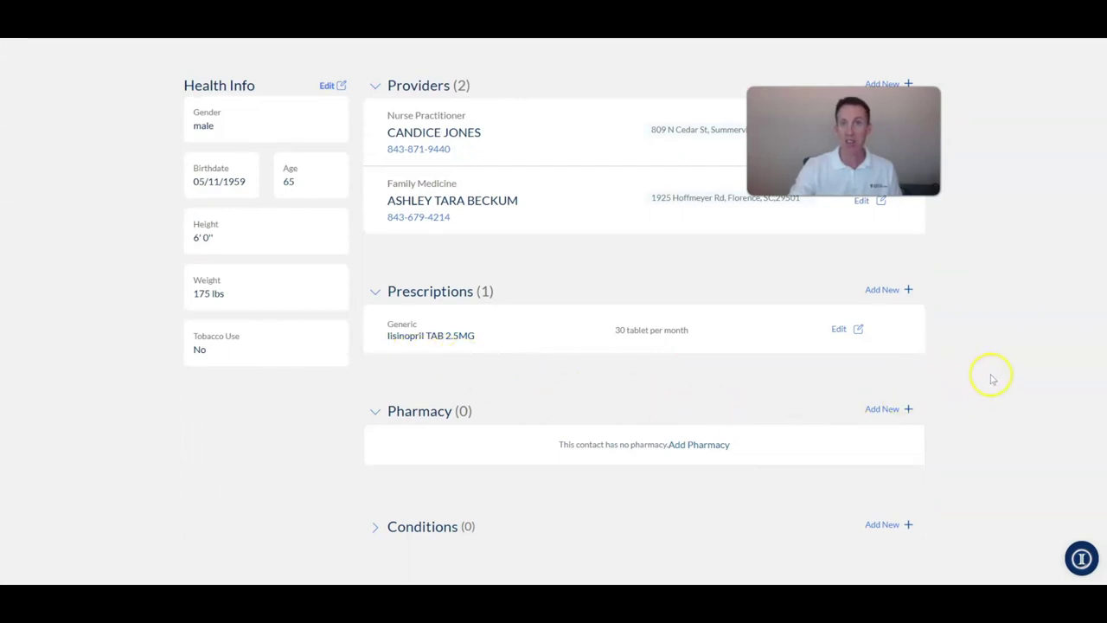
{"action": "left_click", "coordinate": [886, 291]}
{"action": "left_click", "coordinate": [635, 299]}
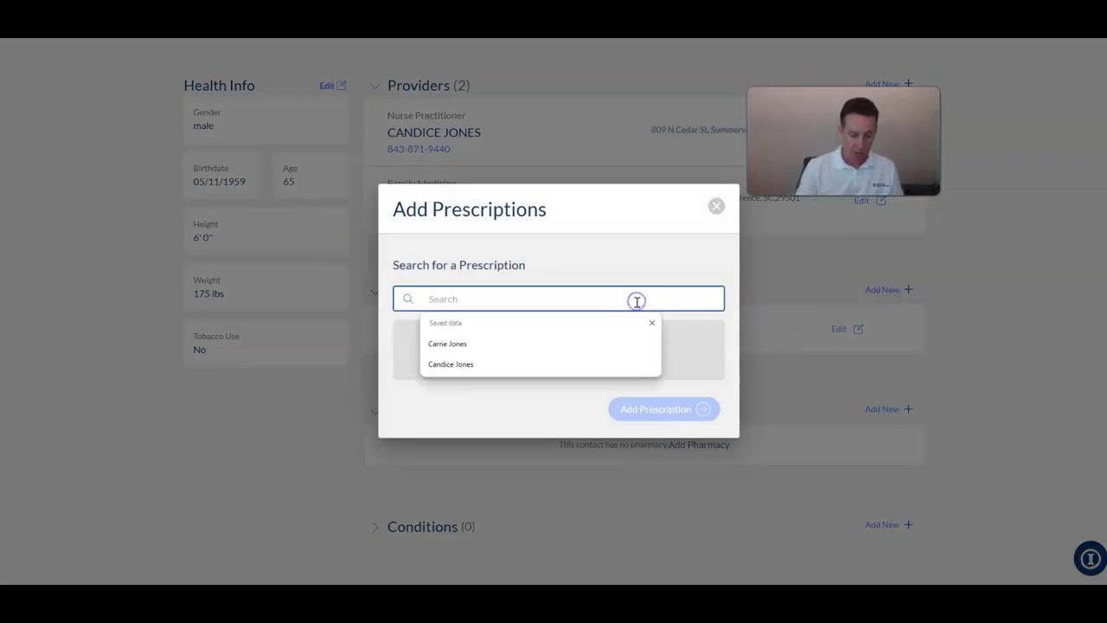
{"action": "type", "text": "lipi"}
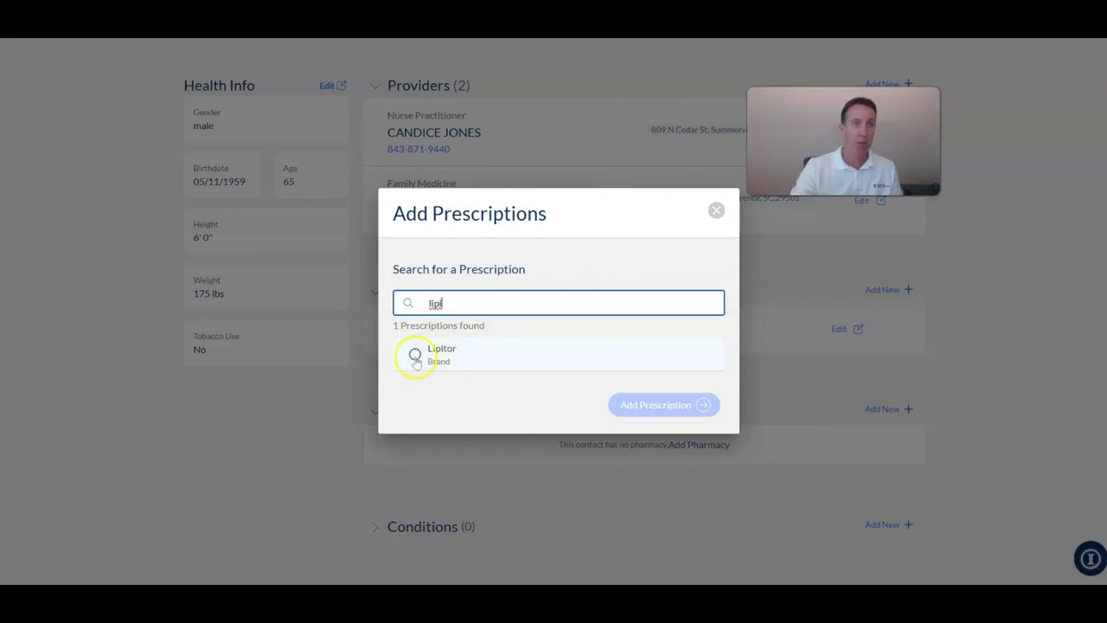
{"action": "left_click", "coordinate": [415, 354]}
{"action": "left_click", "coordinate": [641, 407]}
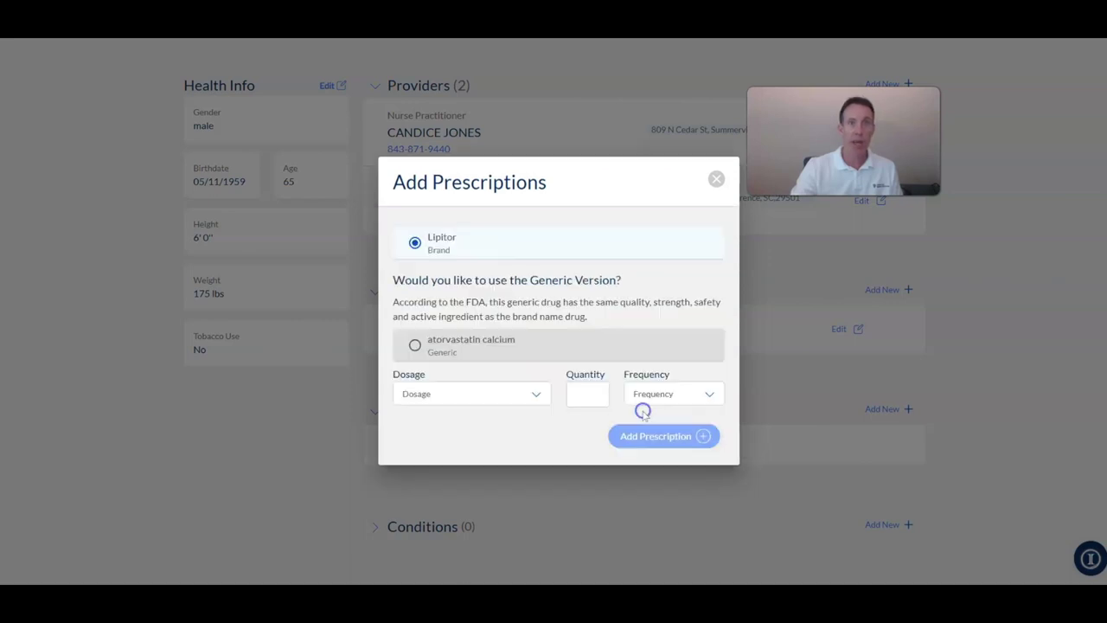
{"action": "left_click", "coordinate": [534, 400]}
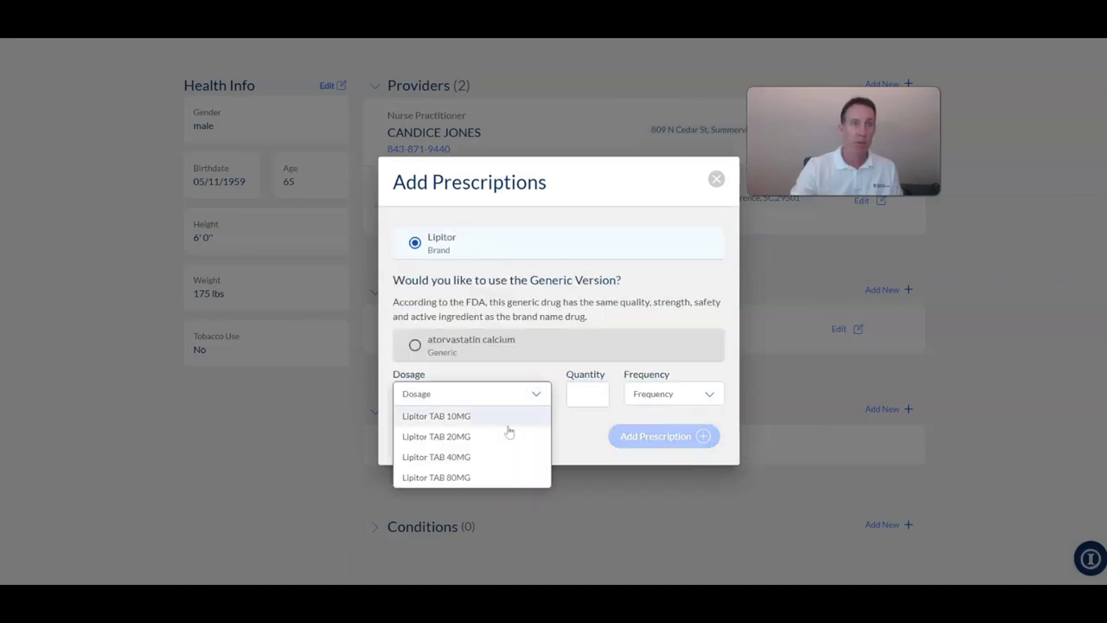
{"action": "left_click", "coordinate": [507, 420]}
{"action": "left_click", "coordinate": [680, 437]}
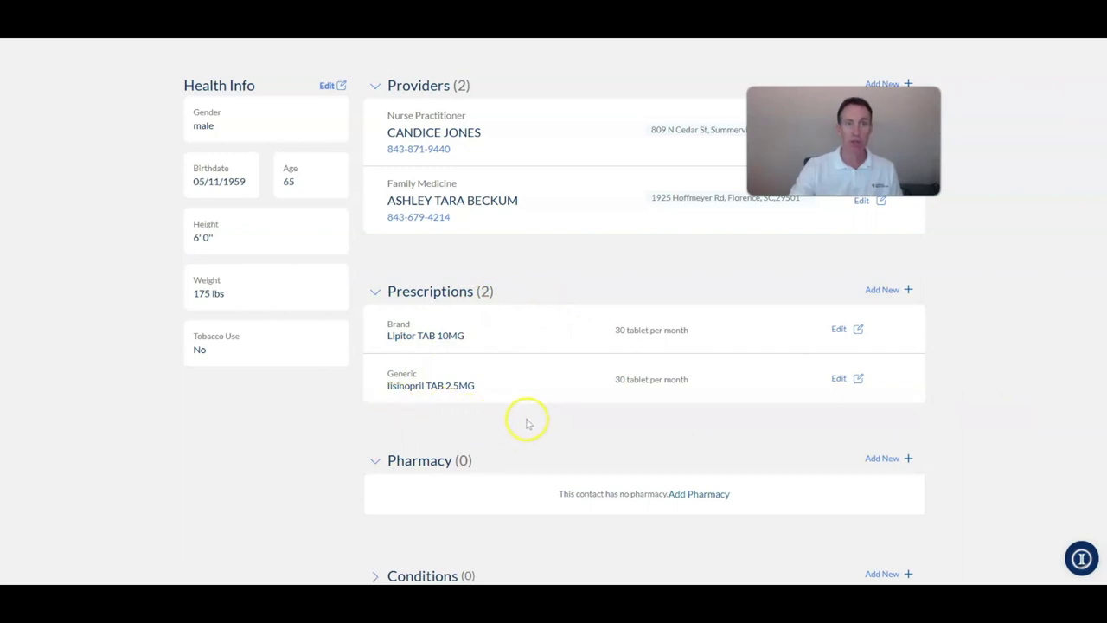
- Search for cvs pharmacies within 30 miles and add CVS Pharmacy #11442 on Daniel Island to the health profile
{"action": "left_click", "coordinate": [873, 460]}
{"action": "left_click", "coordinate": [478, 266]}
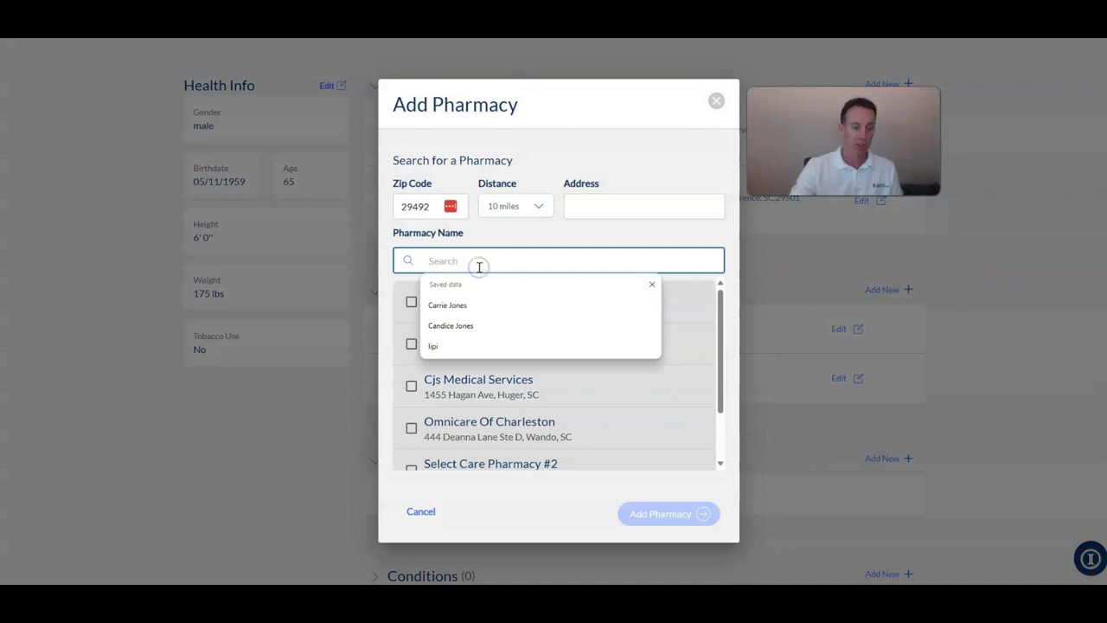
{"action": "type", "text": "cvs"}
{"action": "left_click", "coordinate": [510, 355]}
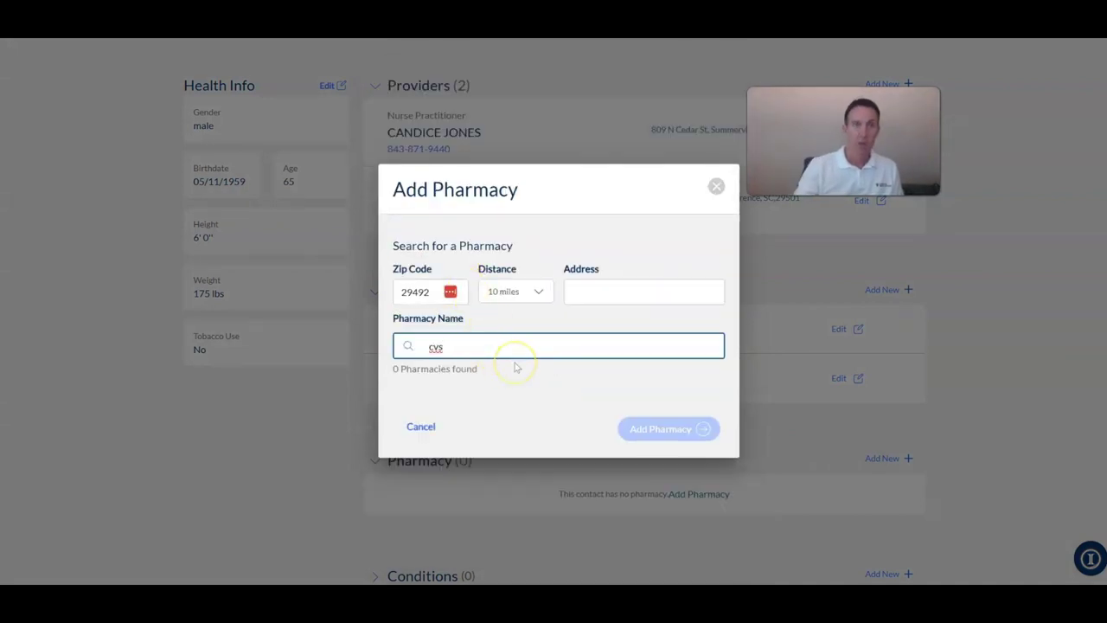
{"action": "left_click", "coordinate": [541, 284]}
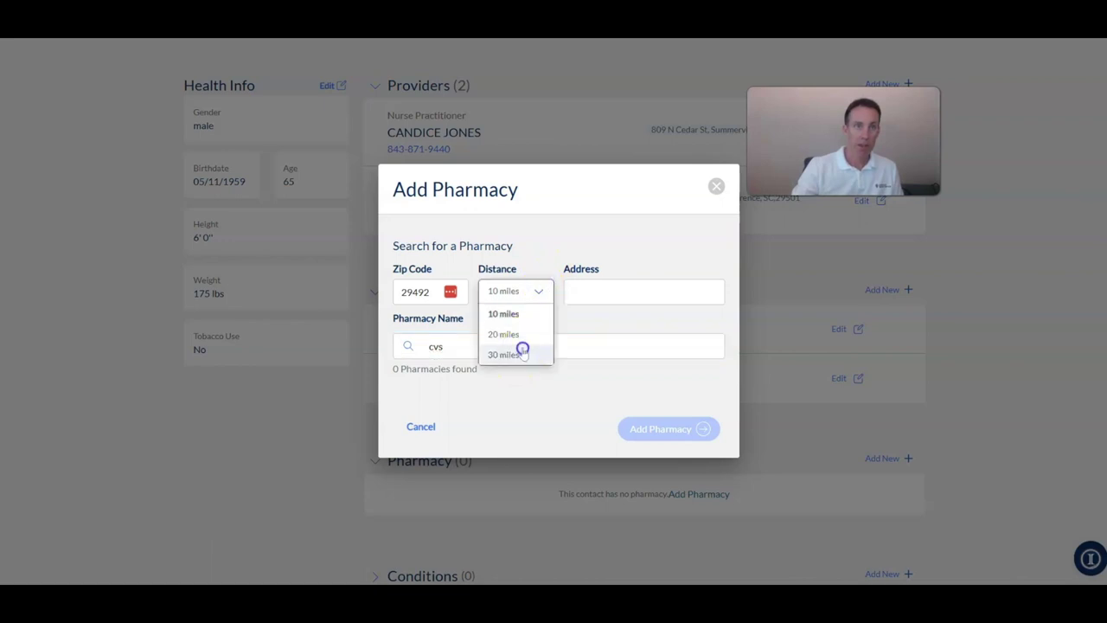
{"action": "left_click", "coordinate": [519, 349]}
{"action": "left_click", "coordinate": [411, 294]}
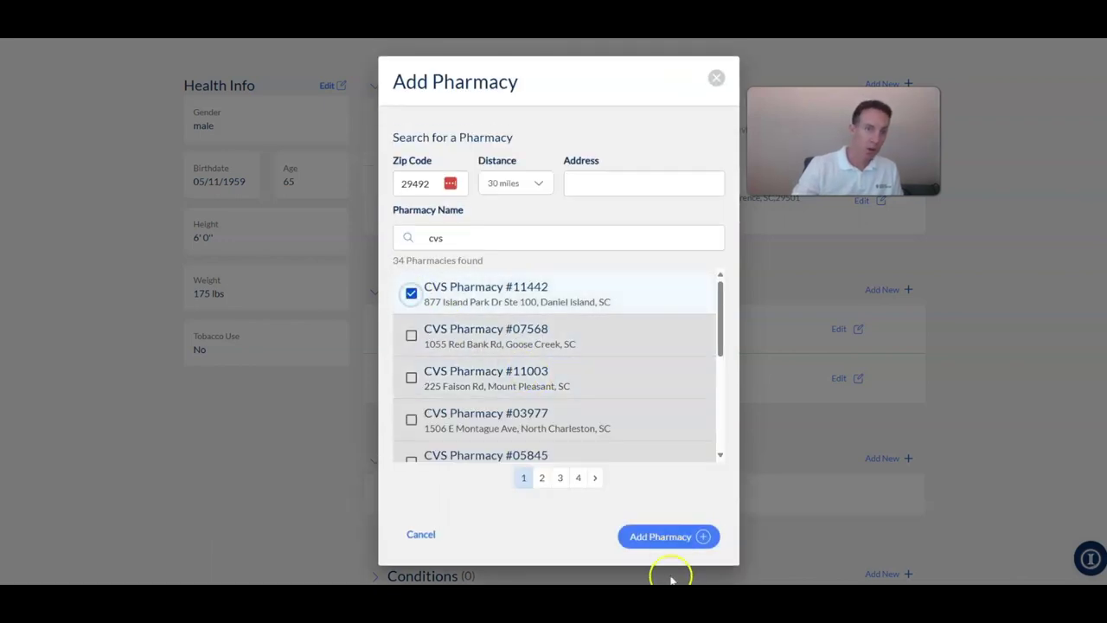
{"action": "left_click", "coordinate": [666, 536]}
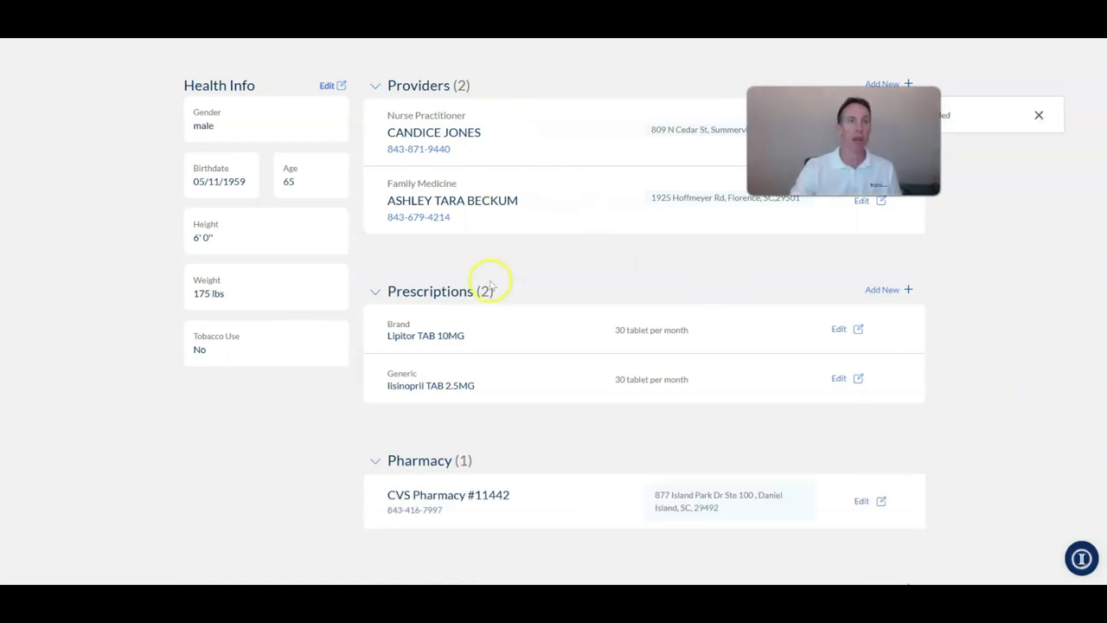
- Start a quote for the client and look through the listed MAPD plans
{"action": "scroll", "coordinate": [534, 442], "scroll_direction": "up", "scroll_amount": 3}
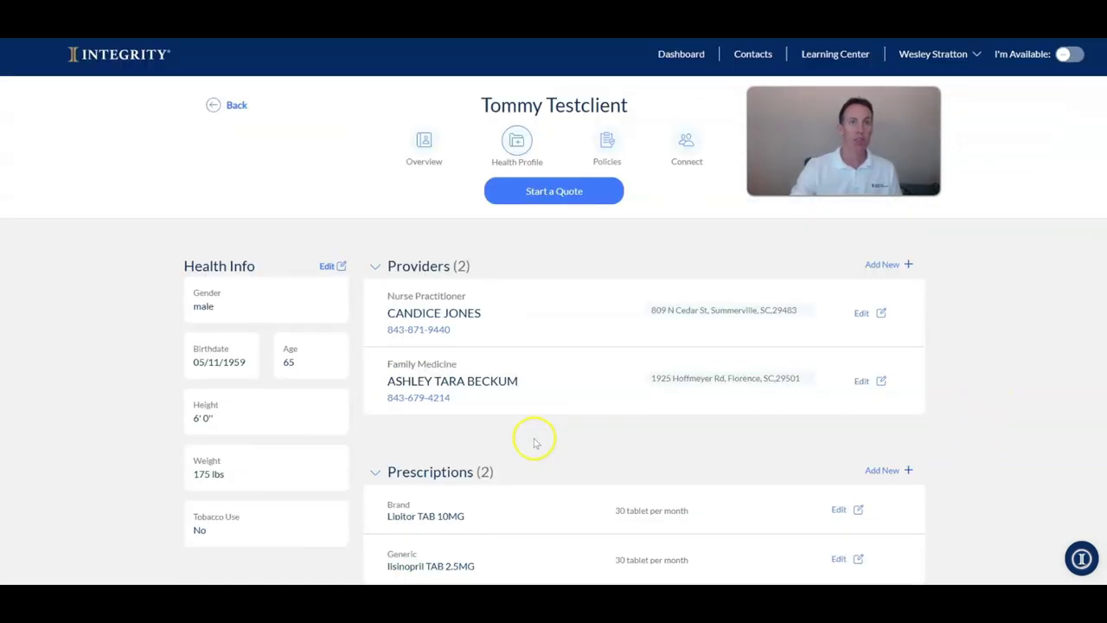
{"action": "left_click", "coordinate": [554, 192]}
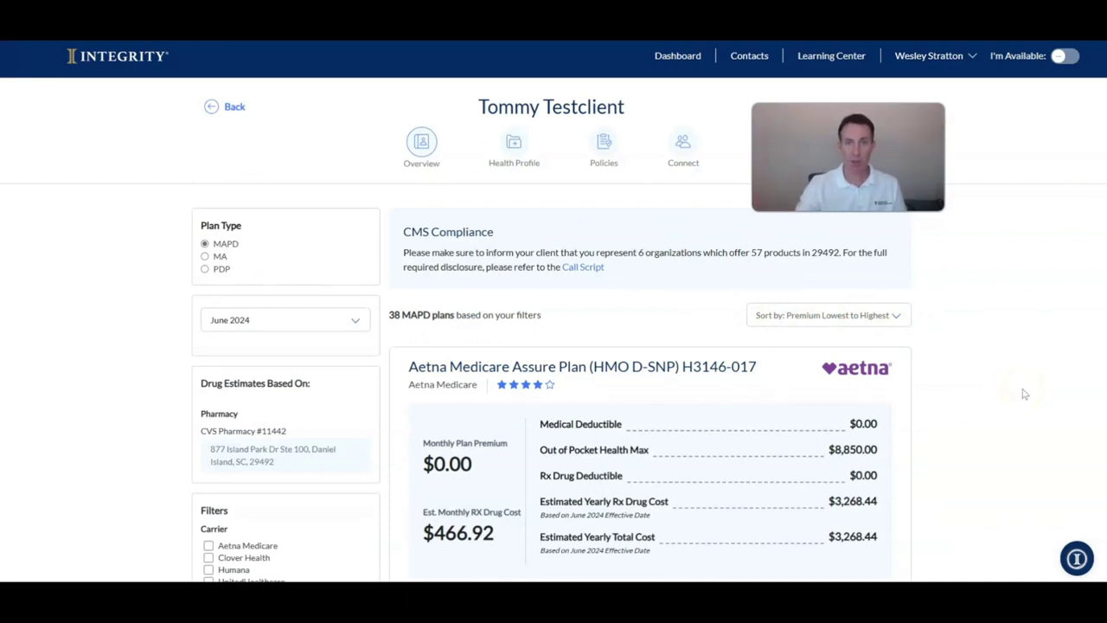
{"action": "scroll", "coordinate": [1024, 393], "scroll_direction": "down", "scroll_amount": 8}
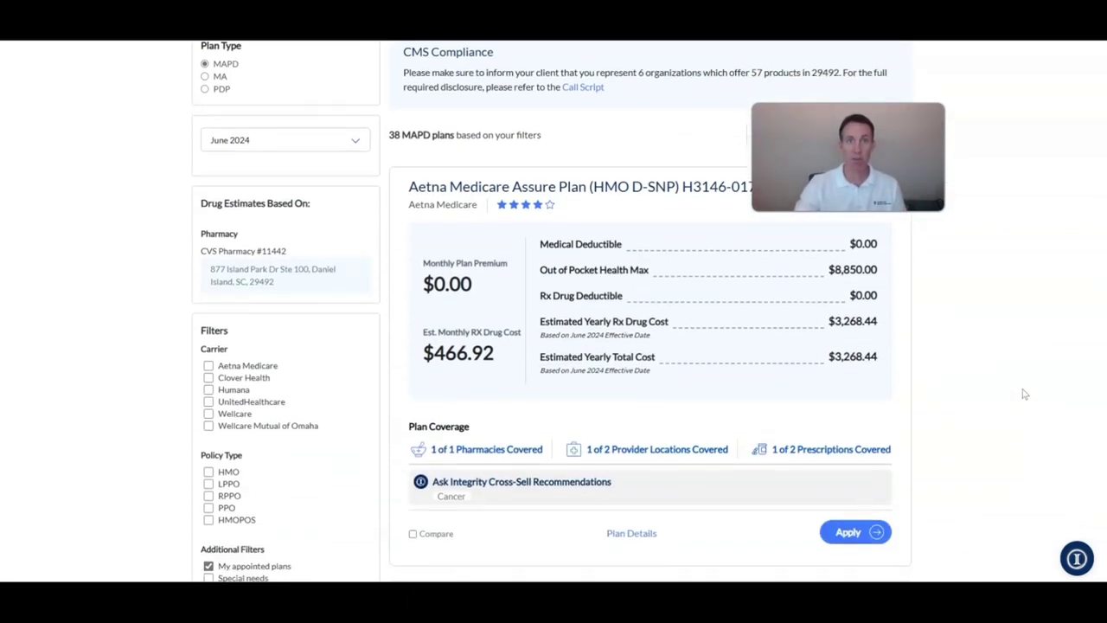
{"action": "scroll", "coordinate": [1023, 394], "scroll_direction": "down", "scroll_amount": 12}
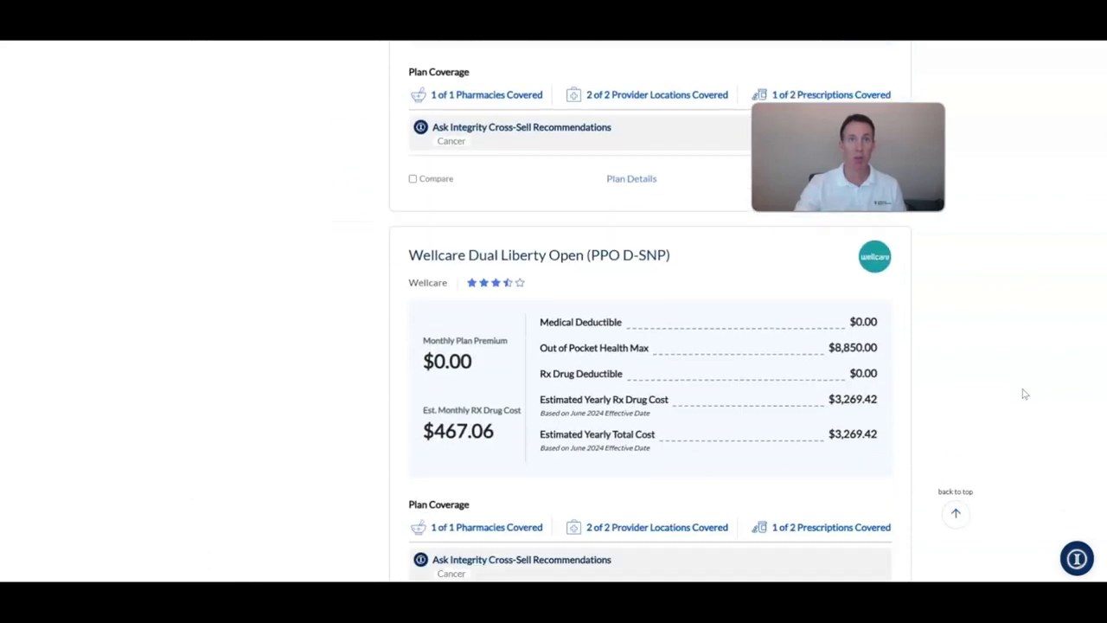
{"action": "scroll", "coordinate": [1023, 394], "scroll_direction": "up", "scroll_amount": 6}
{"action": "scroll", "coordinate": [1024, 394], "scroll_direction": "up", "scroll_amount": 10}
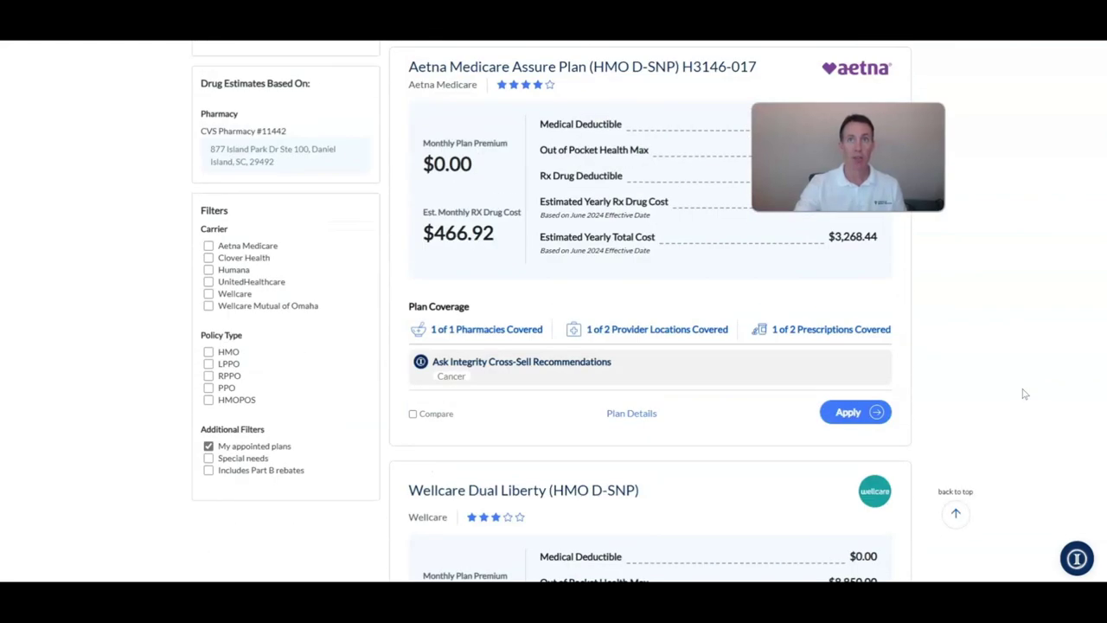
{"action": "scroll", "coordinate": [1024, 394], "scroll_direction": "up", "scroll_amount": 4}
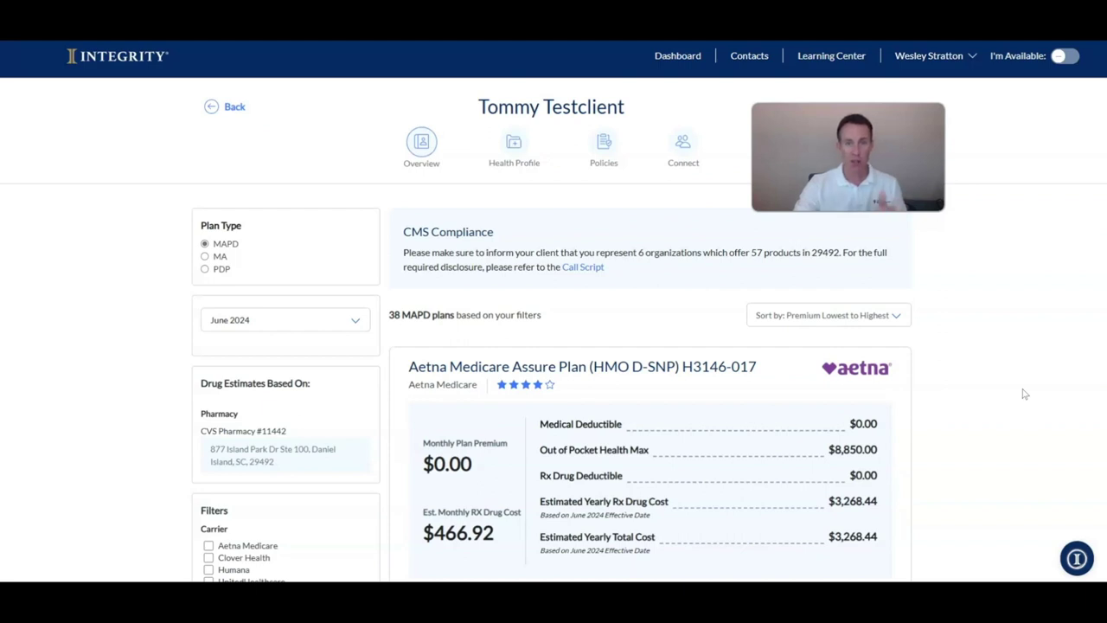
- Check the pharmacy coverage details of the Aetna Medicare Assure Plan (HMO D-SNP) and close them without changes
{"action": "scroll", "coordinate": [1024, 394], "scroll_direction": "down", "scroll_amount": 5}
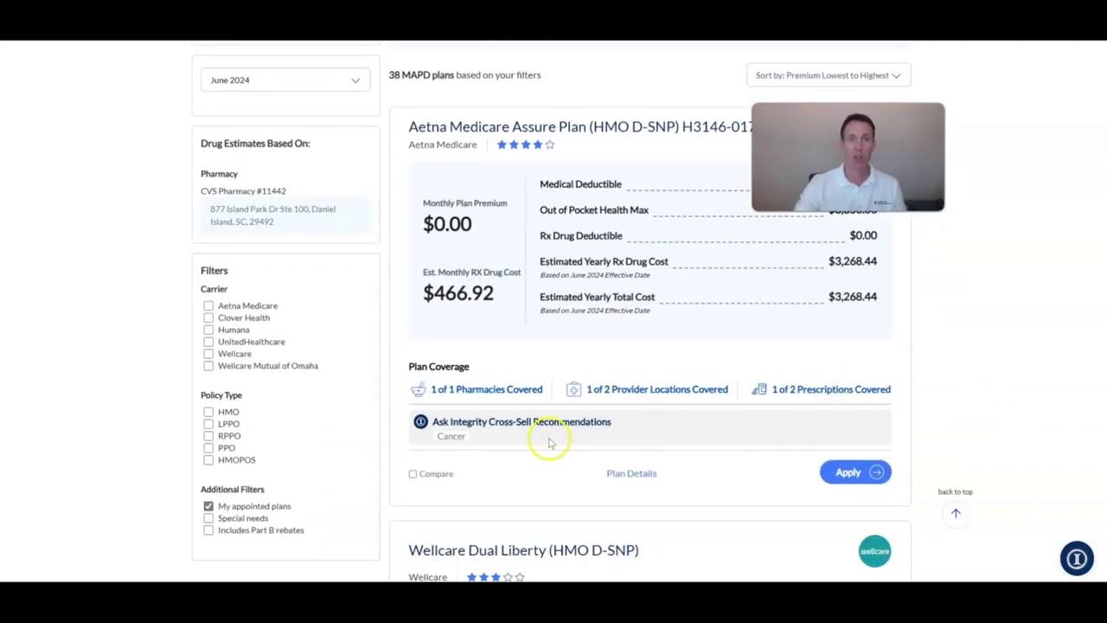
{"action": "left_click", "coordinate": [490, 393]}
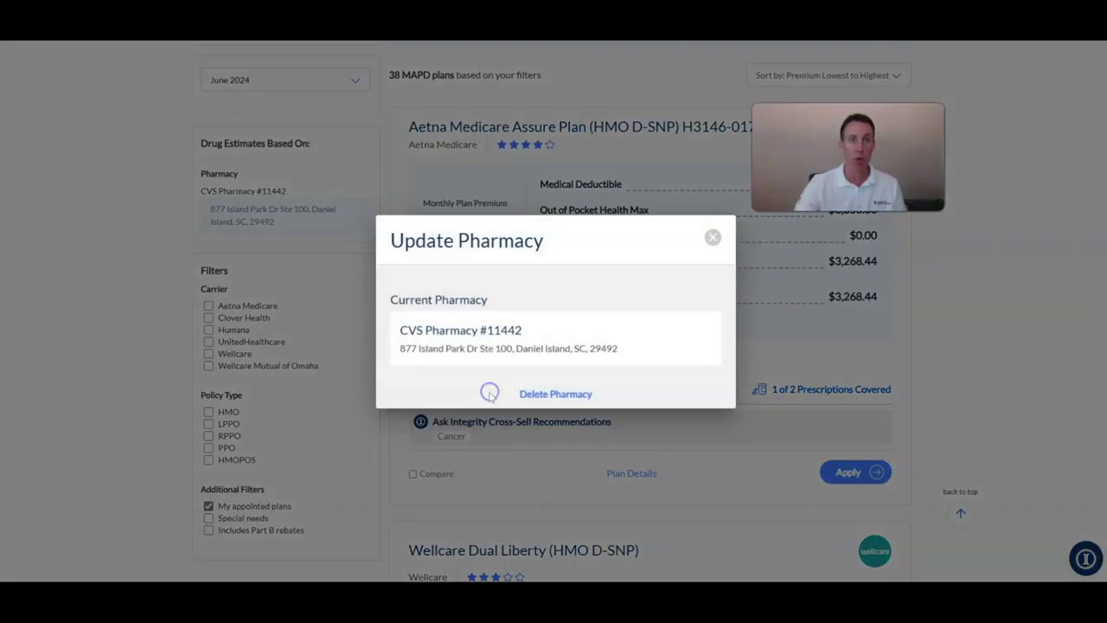
{"action": "left_click", "coordinate": [714, 235]}
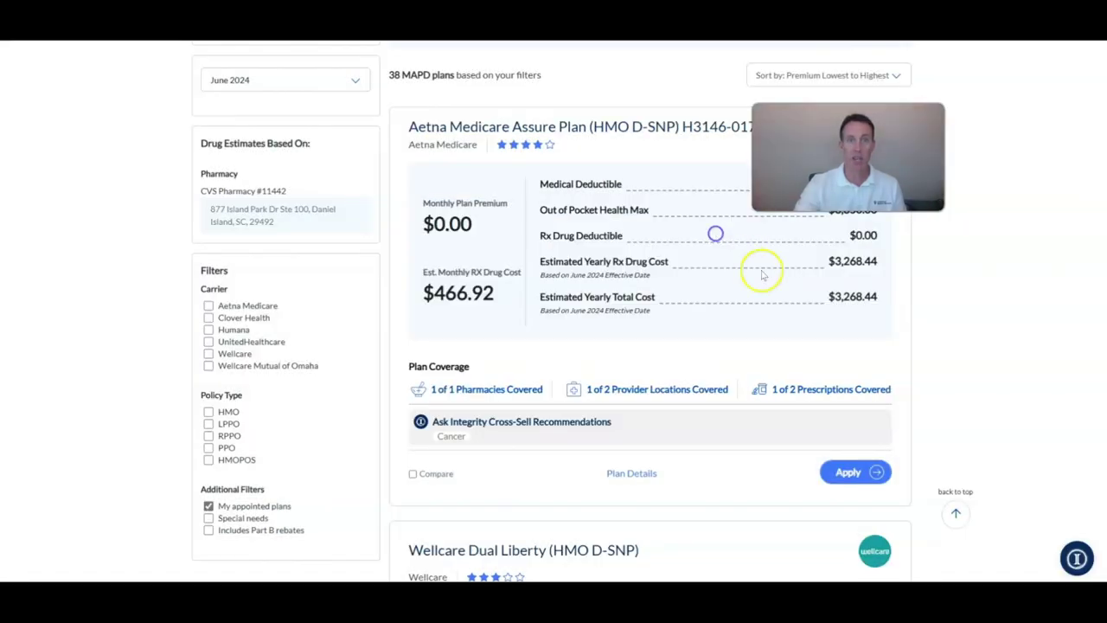
- Check the provider coverage details of the Aetna Medicare Assure Plan (HMO D-SNP) and close them without changes
{"action": "left_click", "coordinate": [634, 390]}
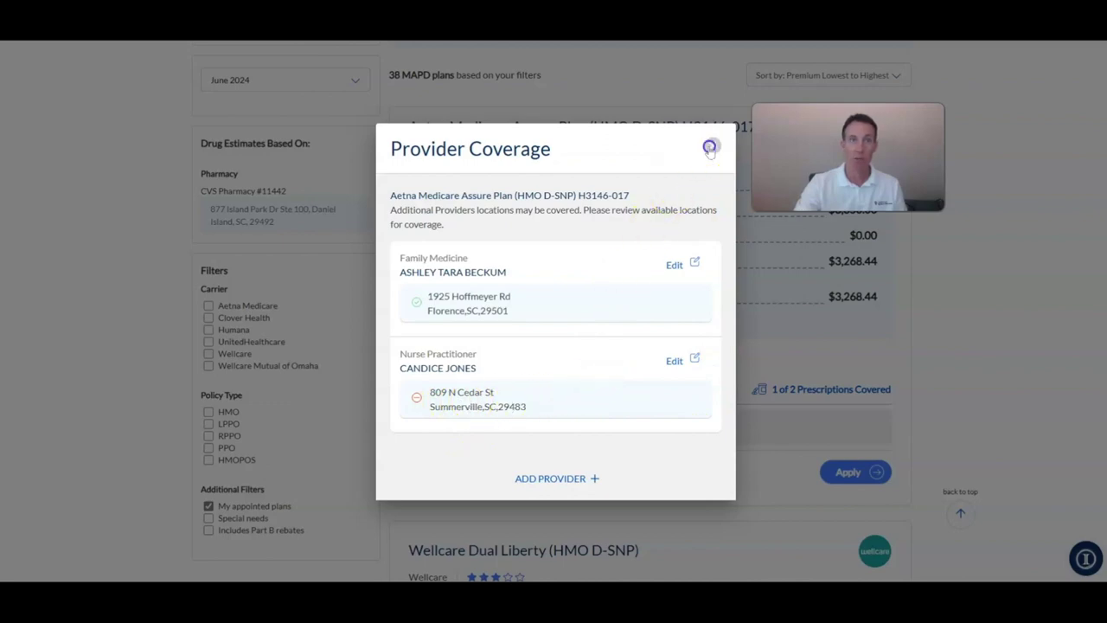
{"action": "left_click", "coordinate": [709, 148]}
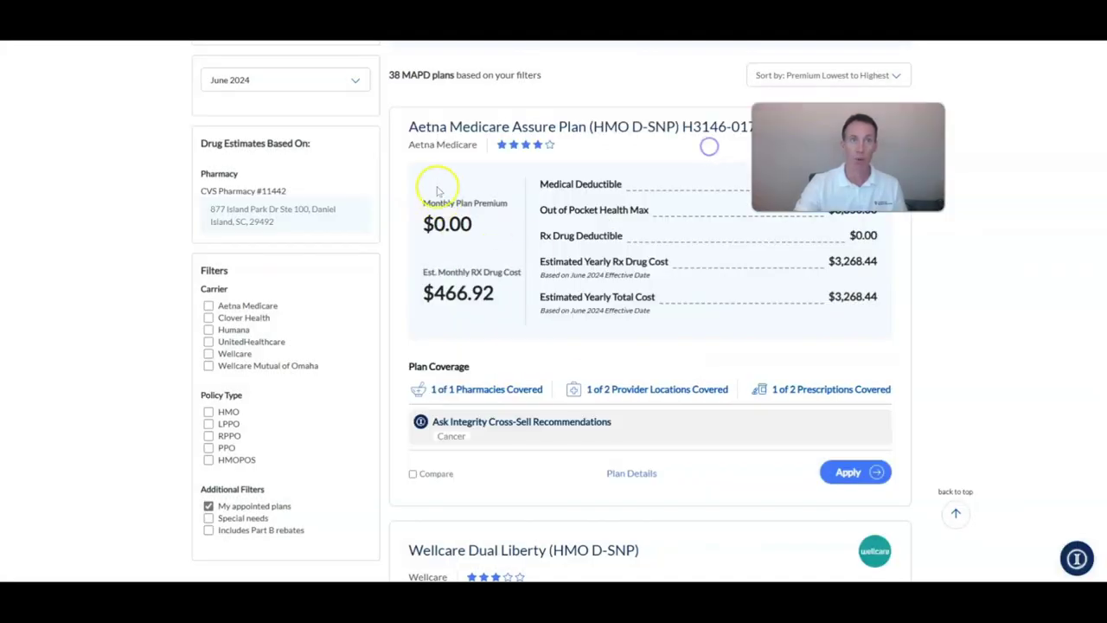
- Switch the Lipitor prescription to the generic Atorvastatin Calcium with dosage TAB 10MG from the Aetna plan's prescription coverage
{"action": "left_click", "coordinate": [847, 390]}
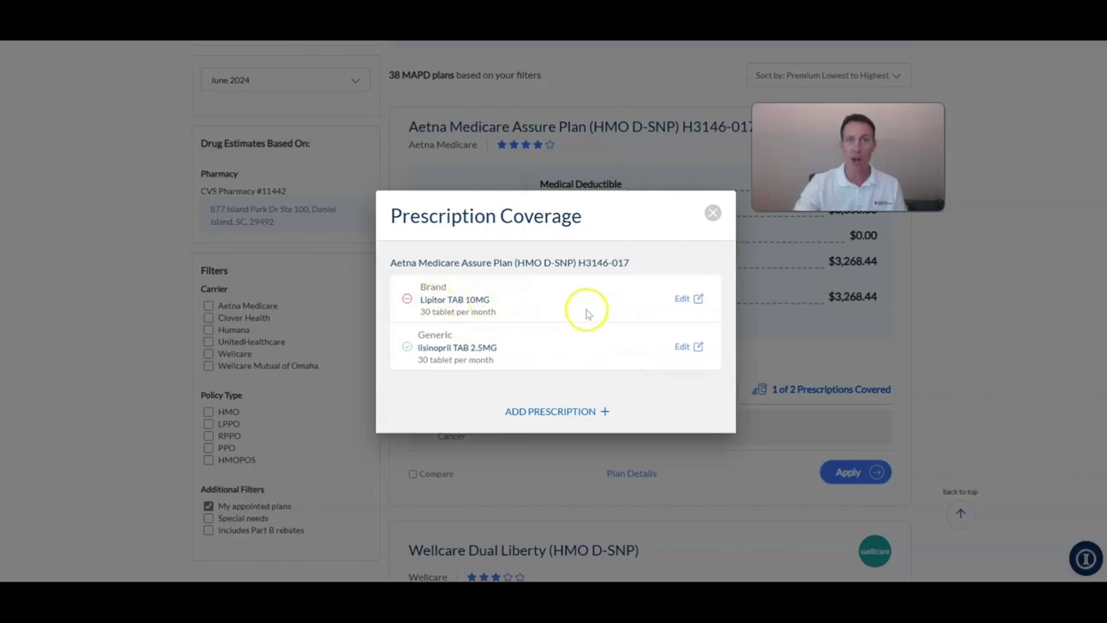
{"action": "left_click", "coordinate": [682, 298]}
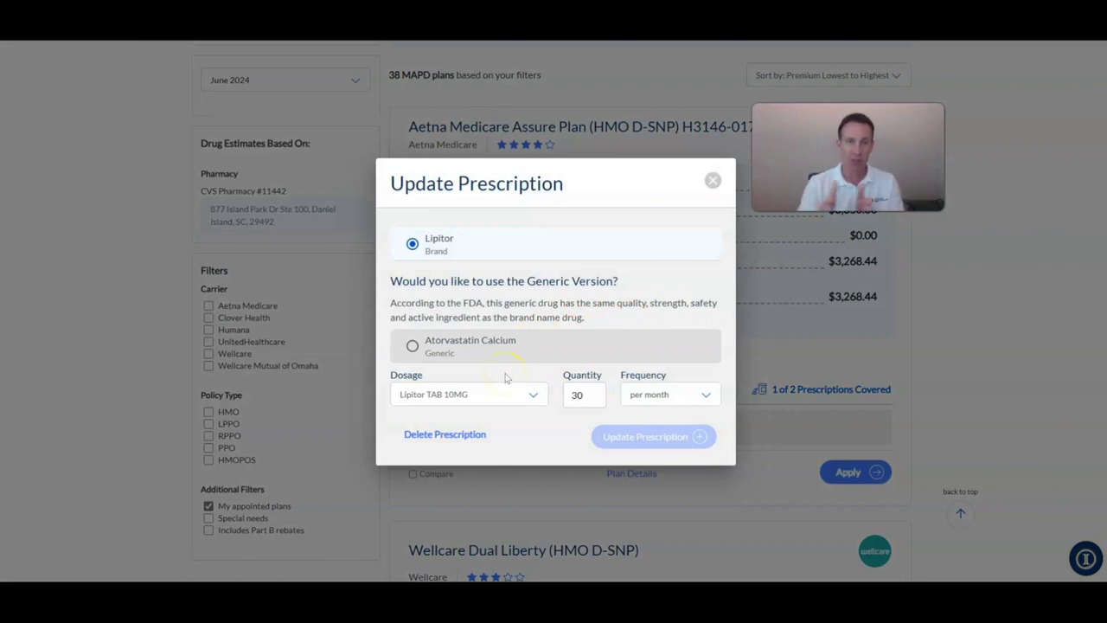
{"action": "left_click", "coordinate": [404, 351]}
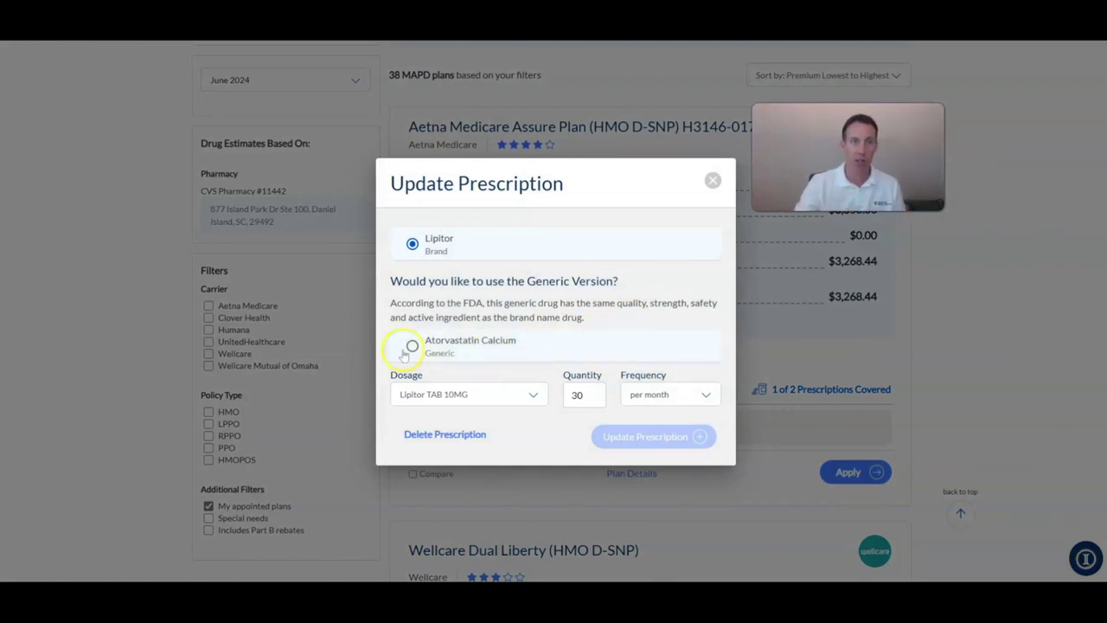
{"action": "left_click", "coordinate": [535, 394]}
{"action": "left_click", "coordinate": [511, 419]}
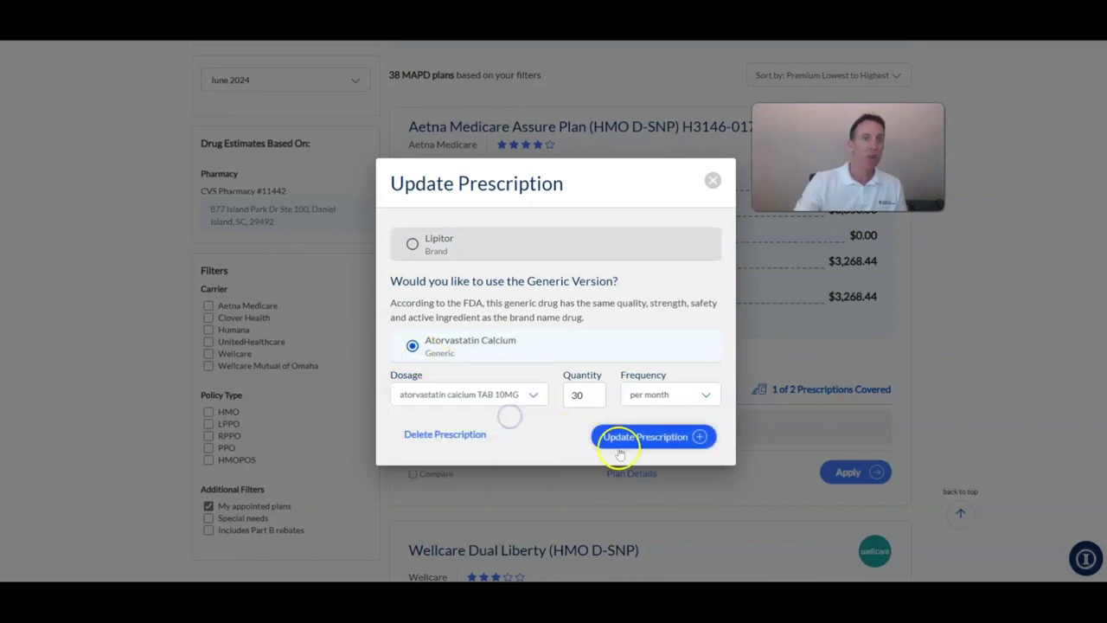
{"action": "left_click", "coordinate": [627, 440]}
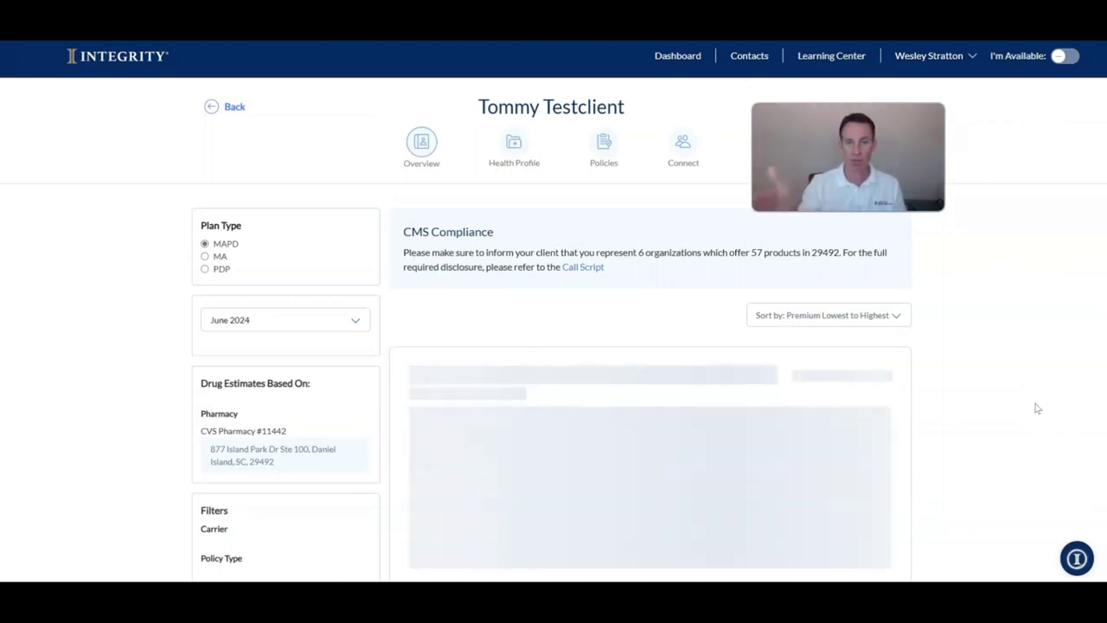
- Review the updated prescription coverage of the Aetna Medicare Assure Plan (HMO D-SNP) and close it
{"action": "scroll", "coordinate": [1034, 408], "scroll_direction": "down", "scroll_amount": 3}
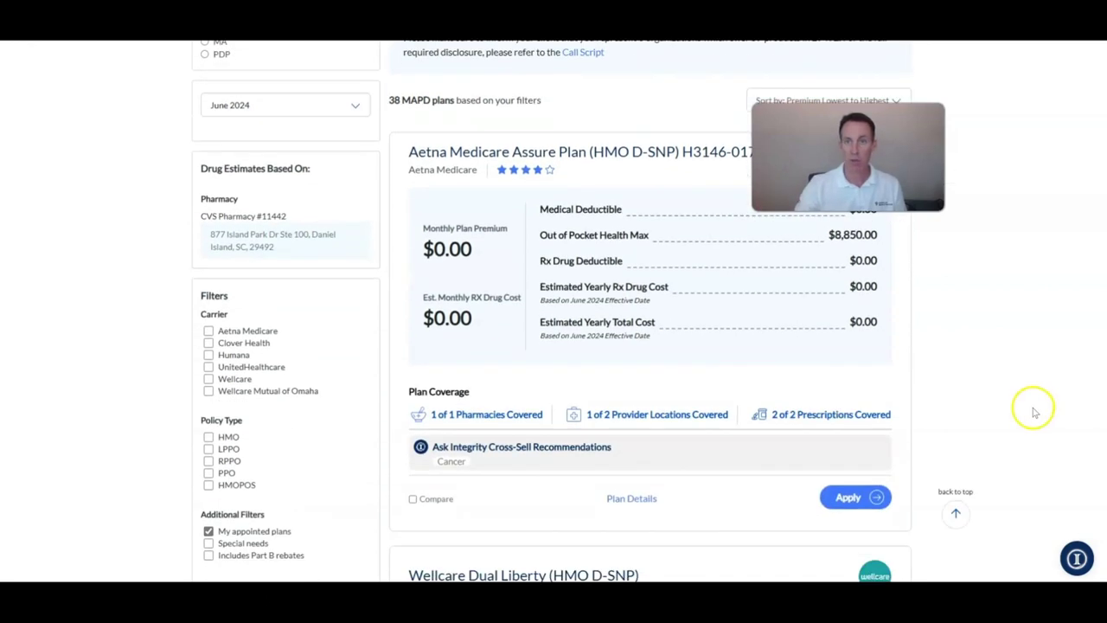
{"action": "left_click", "coordinate": [829, 391]}
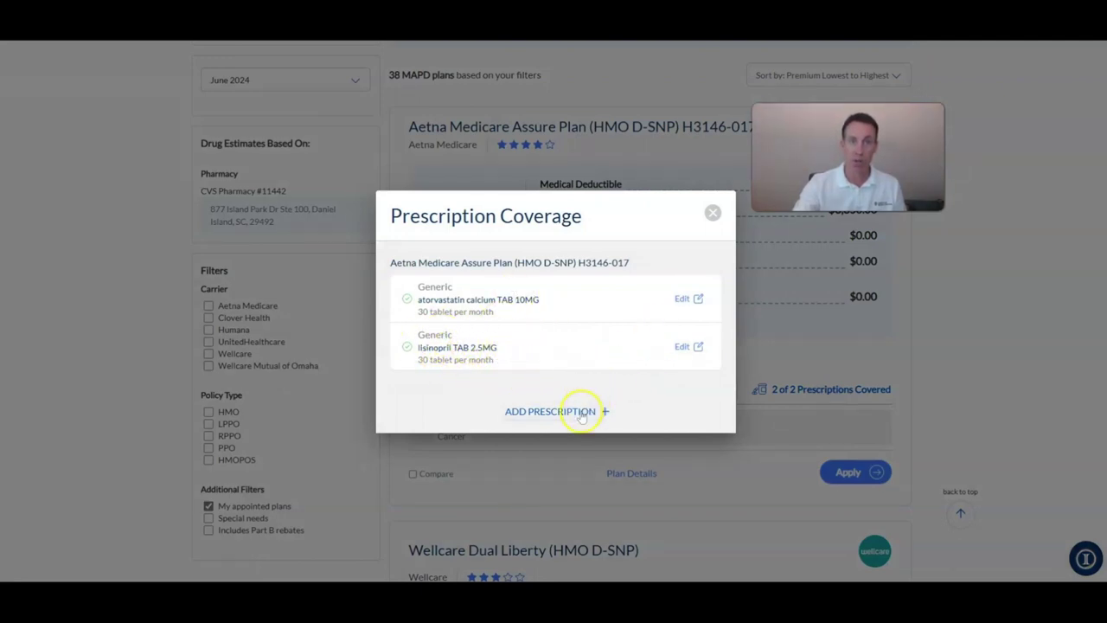
{"action": "left_click", "coordinate": [713, 216]}
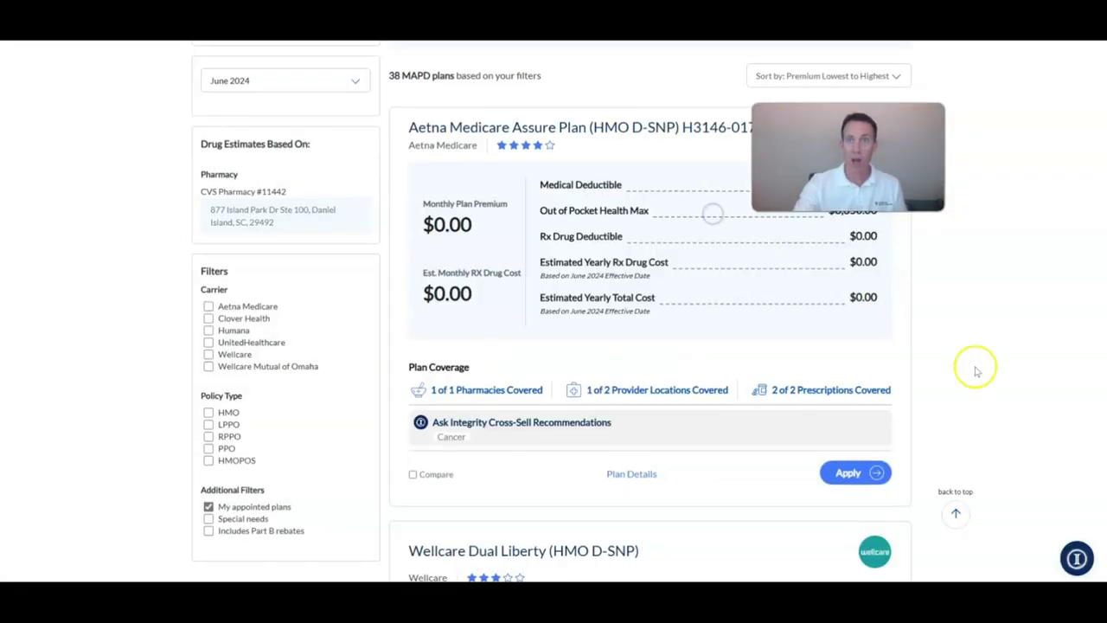
- Compare the Aetna Medicare Assure Plan (HMO D-SNP), Wellcare Dual Liberty (HMO D-SNP) and Wellcare Dual Liberty Open (PPO D-SNP) plans
{"action": "scroll", "coordinate": [974, 366], "scroll_direction": "up", "scroll_amount": 3}
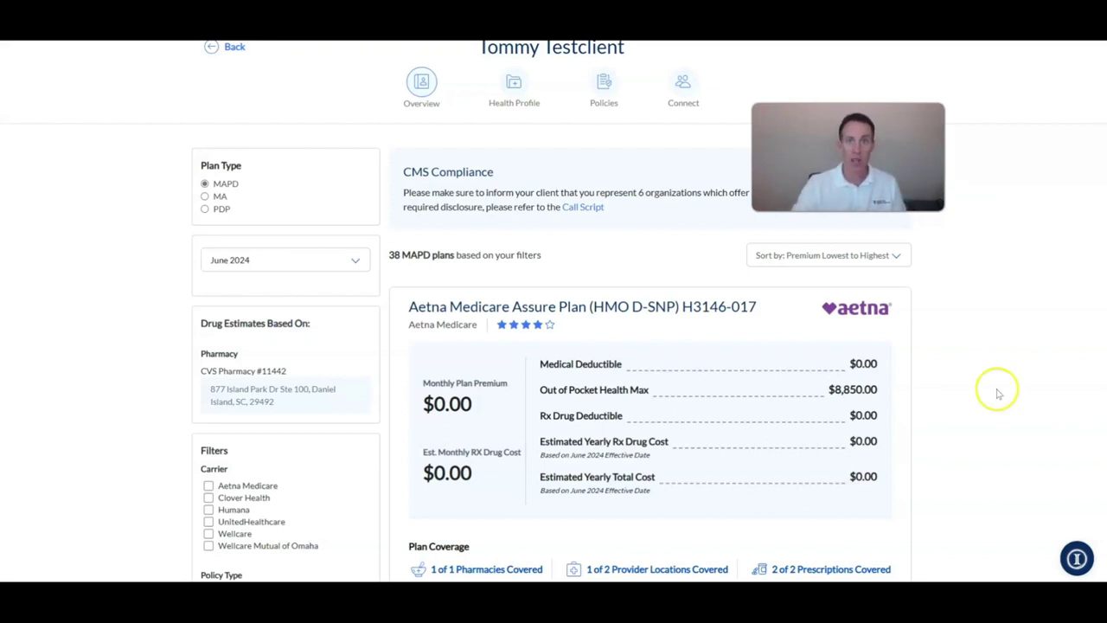
{"action": "scroll", "coordinate": [998, 394], "scroll_direction": "down", "scroll_amount": 2}
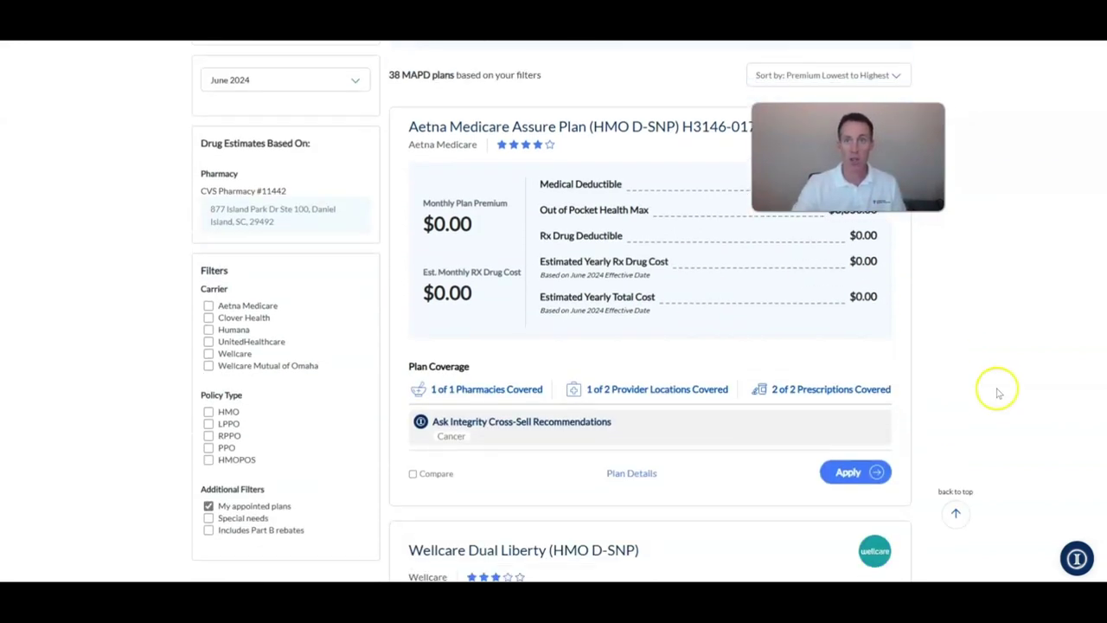
{"action": "left_click", "coordinate": [415, 474]}
{"action": "scroll", "coordinate": [531, 475], "scroll_direction": "down", "scroll_amount": 5}
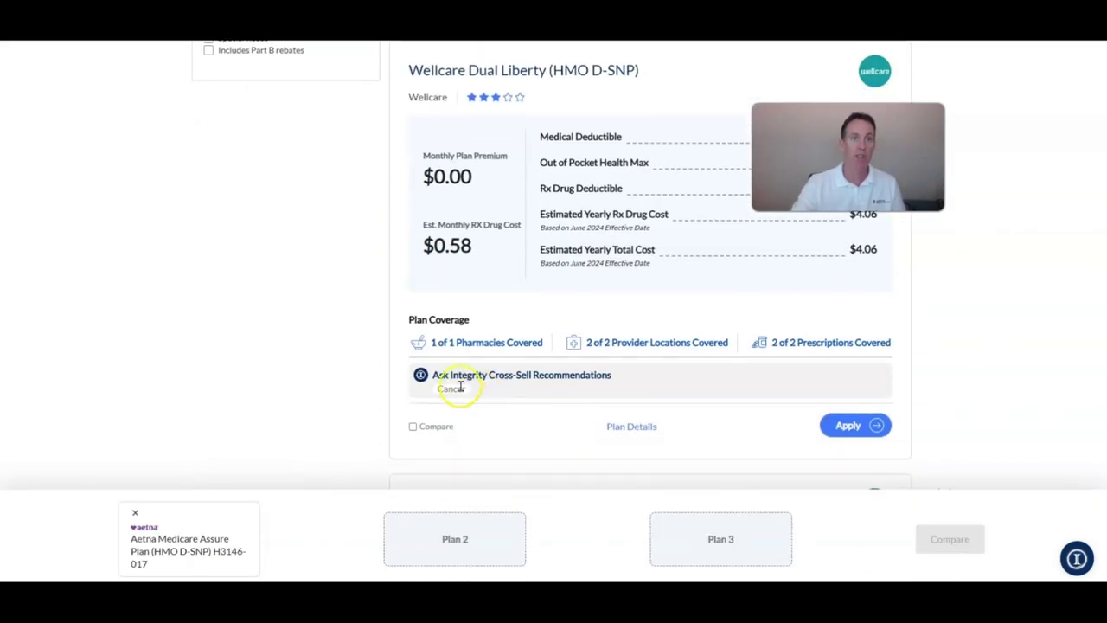
{"action": "left_click", "coordinate": [413, 429]}
{"action": "scroll", "coordinate": [548, 383], "scroll_direction": "down", "scroll_amount": 5}
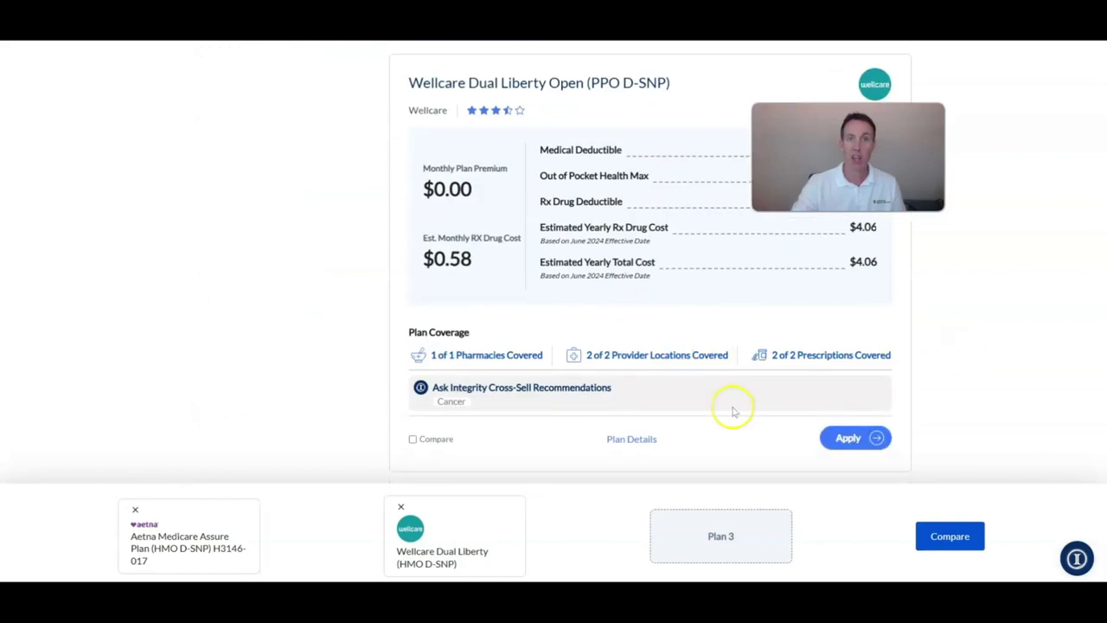
{"action": "left_click", "coordinate": [413, 438]}
{"action": "left_click", "coordinate": [949, 537]}
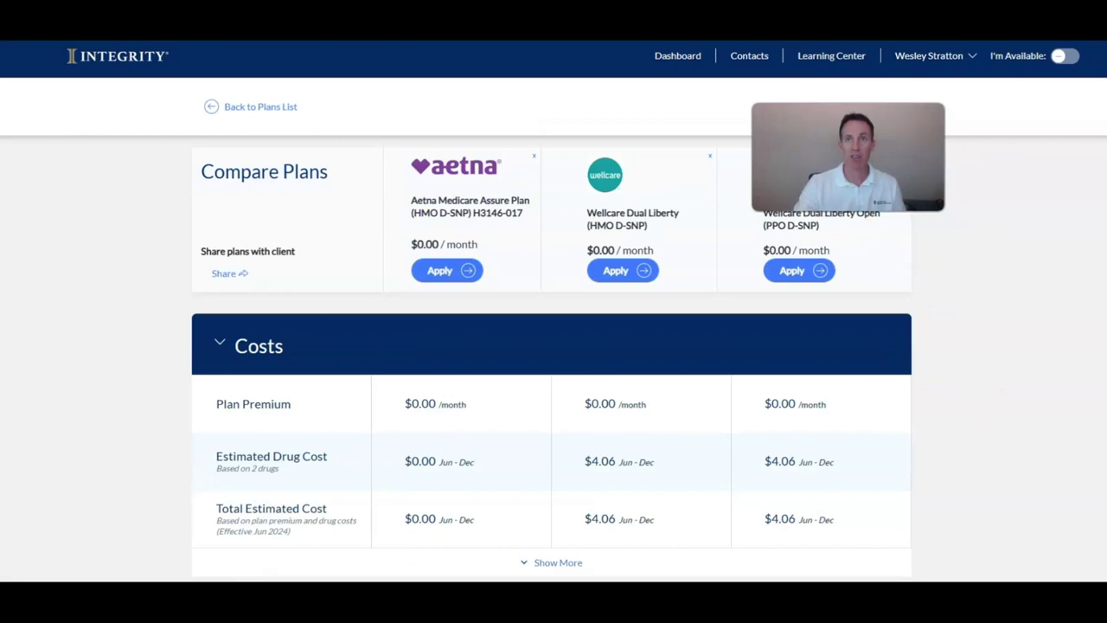
- Examine the three-plan comparison of costs, providers, prescriptions, pharmacies and in-network benefits
{"action": "scroll", "coordinate": [895, 419], "scroll_direction": "down", "scroll_amount": 2}
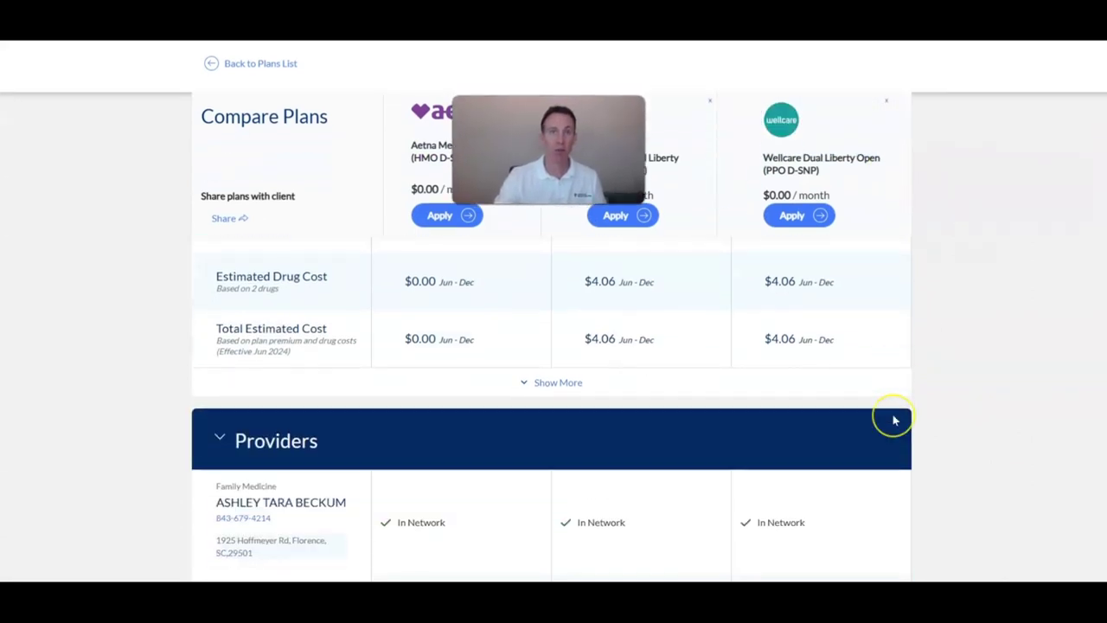
{"action": "scroll", "coordinate": [896, 419], "scroll_direction": "down", "scroll_amount": 6}
{"action": "scroll", "coordinate": [895, 420], "scroll_direction": "down", "scroll_amount": 3}
{"action": "scroll", "coordinate": [626, 368], "scroll_direction": "down", "scroll_amount": 3}
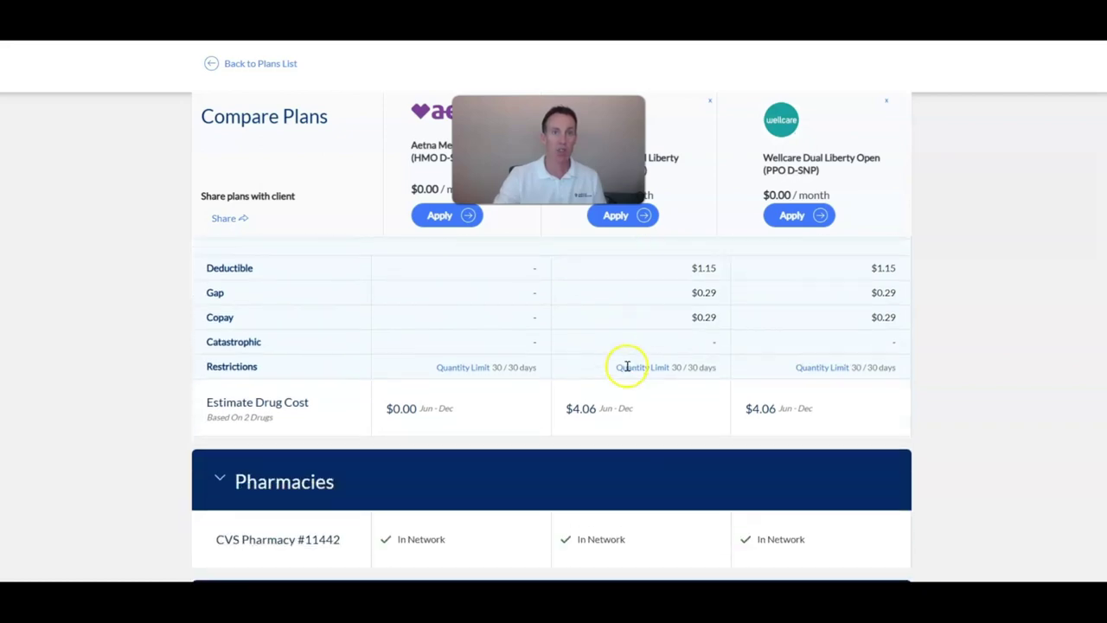
{"action": "scroll", "coordinate": [662, 395], "scroll_direction": "down", "scroll_amount": 8}
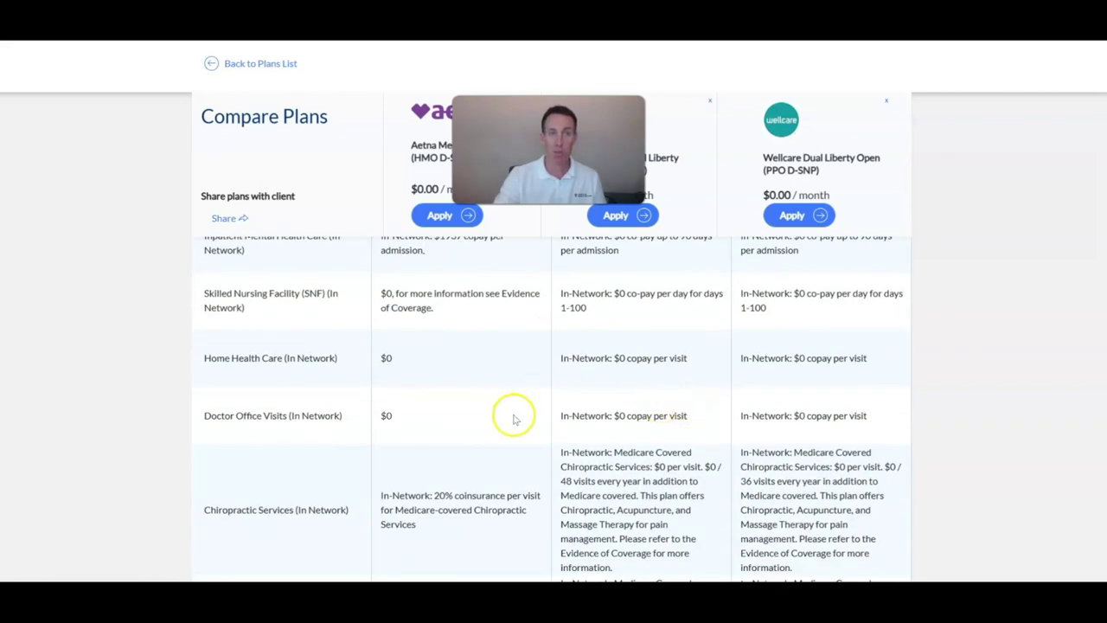
{"action": "scroll", "coordinate": [528, 435], "scroll_direction": "down", "scroll_amount": 8}
{"action": "scroll", "coordinate": [533, 435], "scroll_direction": "down", "scroll_amount": 5}
{"action": "scroll", "coordinate": [536, 440], "scroll_direction": "down", "scroll_amount": 3}
{"action": "scroll", "coordinate": [537, 445], "scroll_direction": "down", "scroll_amount": 15}
{"action": "scroll", "coordinate": [538, 444], "scroll_direction": "down", "scroll_amount": 5}
{"action": "scroll", "coordinate": [531, 441], "scroll_direction": "up", "scroll_amount": 4}
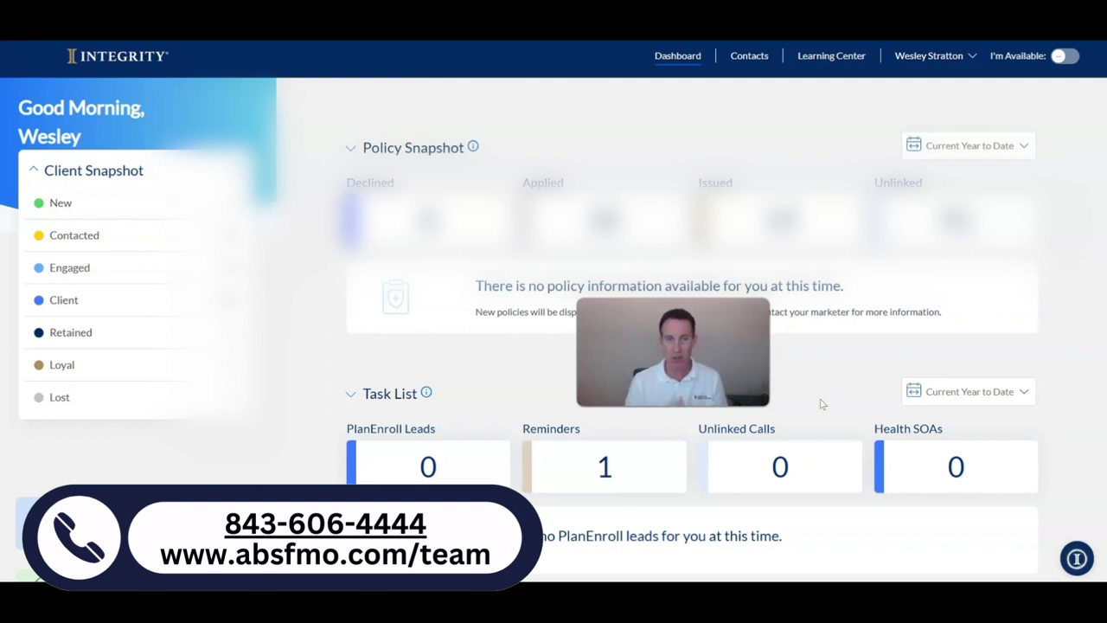
{"action": "left_click", "coordinate": [823, 400]}
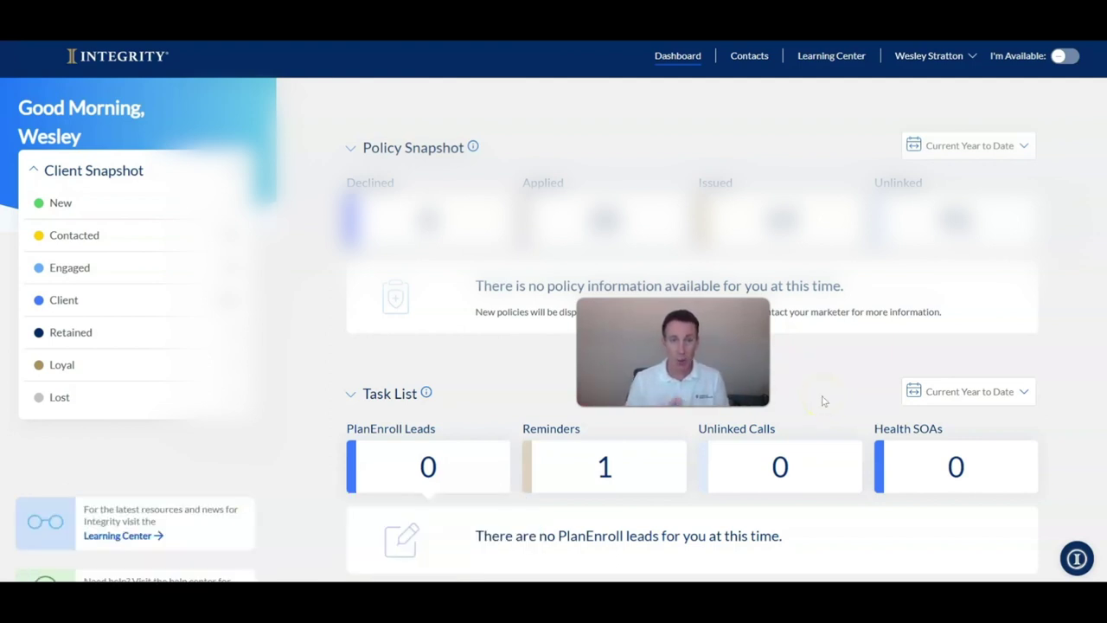